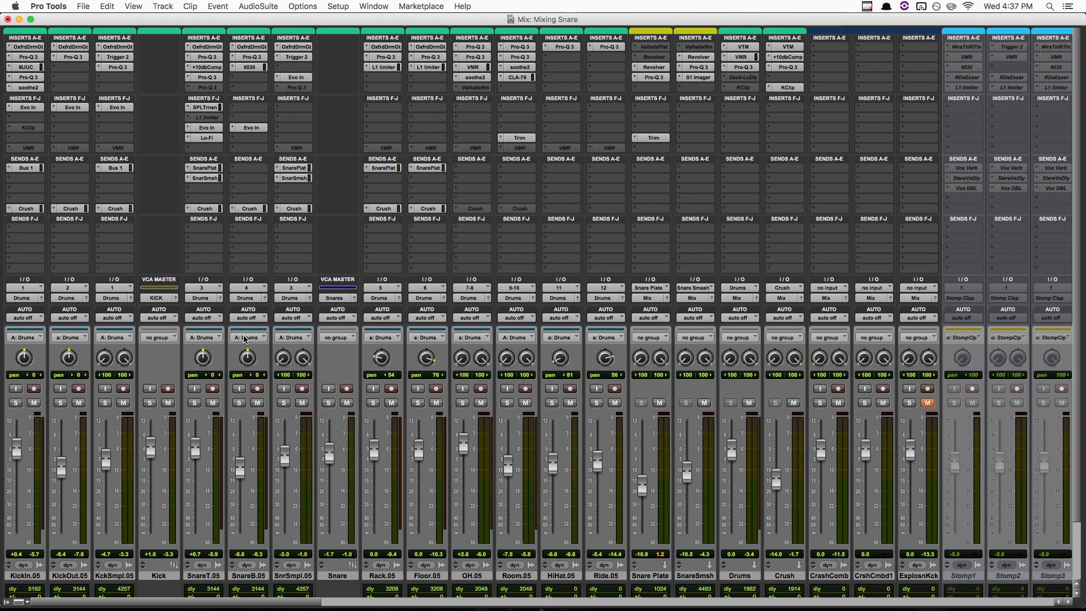
Solo SnareT.05, then bypass the inserts on SnareT.05 and SnareB.05 and the Snare Plate and SnareSmsh sends on SnareT.05 and SnrSmpl.05
{"action": "key", "text": "space"}
{"action": "left_click", "coordinate": [195, 403]}
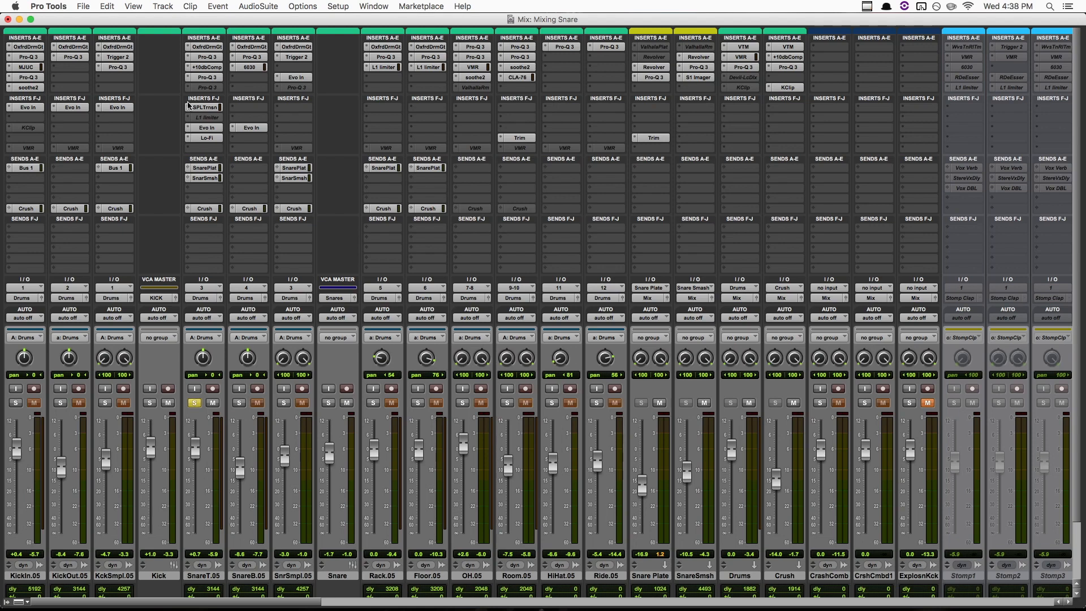
{"action": "left_click_drag", "start_coordinate": [210, 50], "coordinate": [214, 184]}
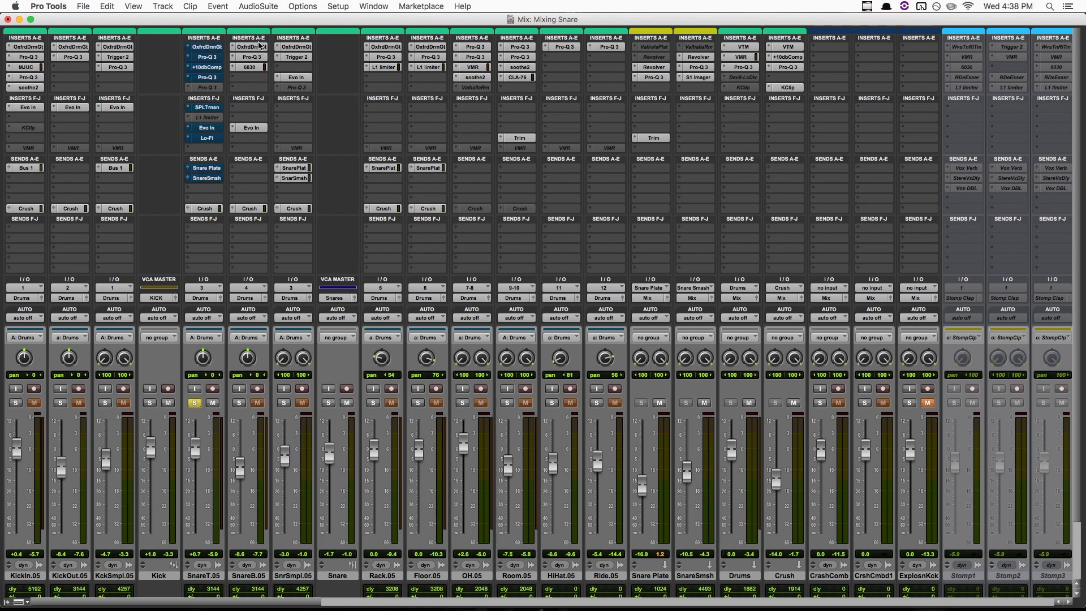
{"action": "left_click", "coordinate": [259, 49], "text": "ctrl+super"}
{"action": "left_click", "coordinate": [311, 176], "text": "ctrl+super"}
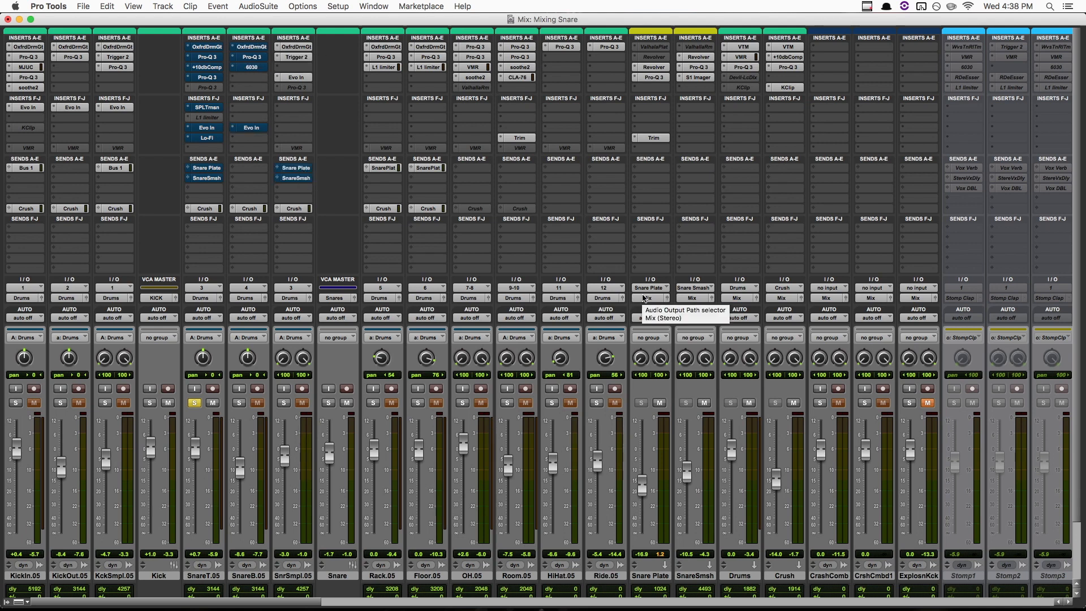
Play back the soloed snare top track to hear it without its processing
{"action": "key", "text": "space"}
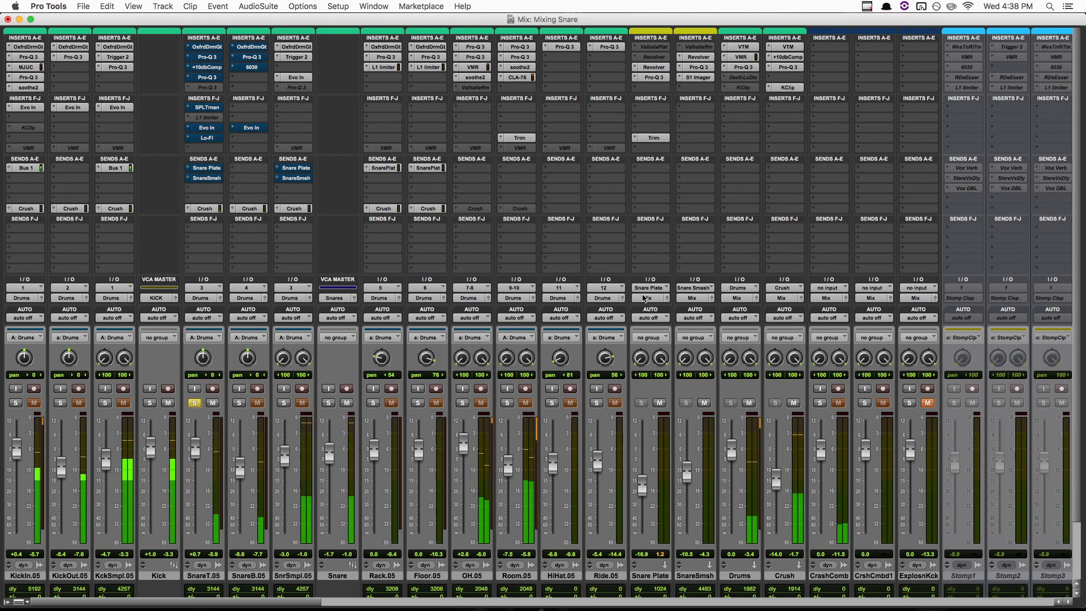
{"action": "key", "text": "space"}
{"action": "left_click_drag", "start_coordinate": [542, 20], "coordinate": [541, 20]}
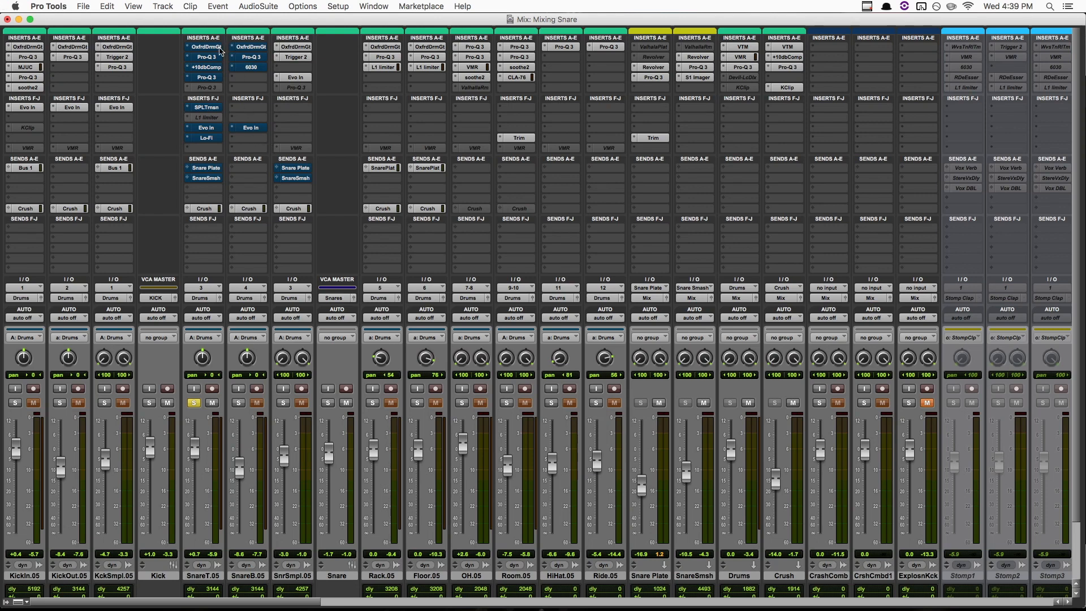
Activate the Oxford Drum Gate on SnareT.05 and compare it with the bypassed sound during playback, leaving the gate on
{"action": "left_click", "coordinate": [207, 47]}
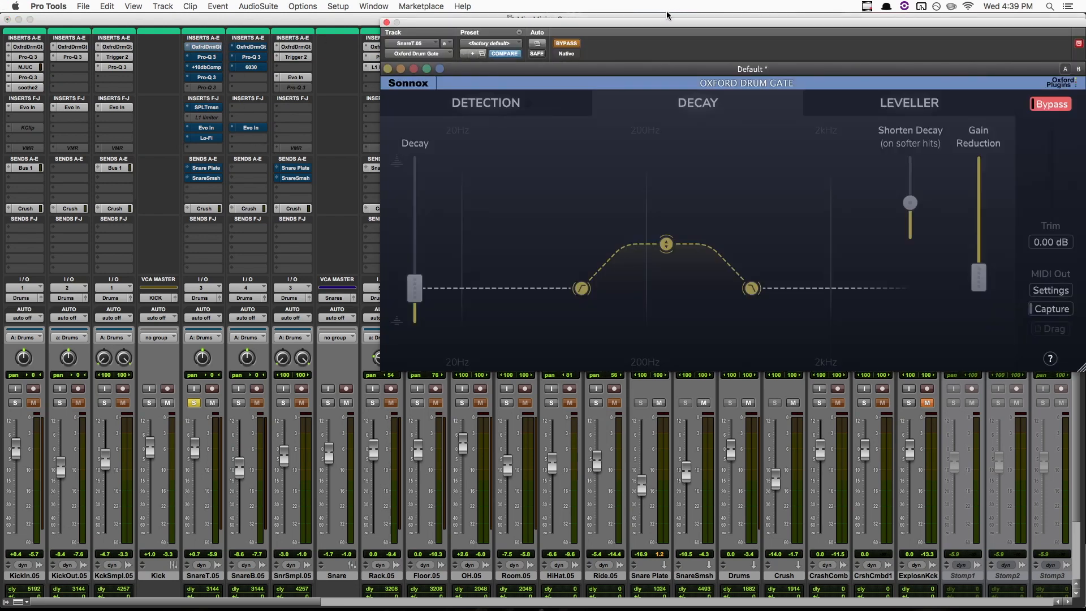
{"action": "left_click_drag", "start_coordinate": [661, 28], "coordinate": [501, 82]}
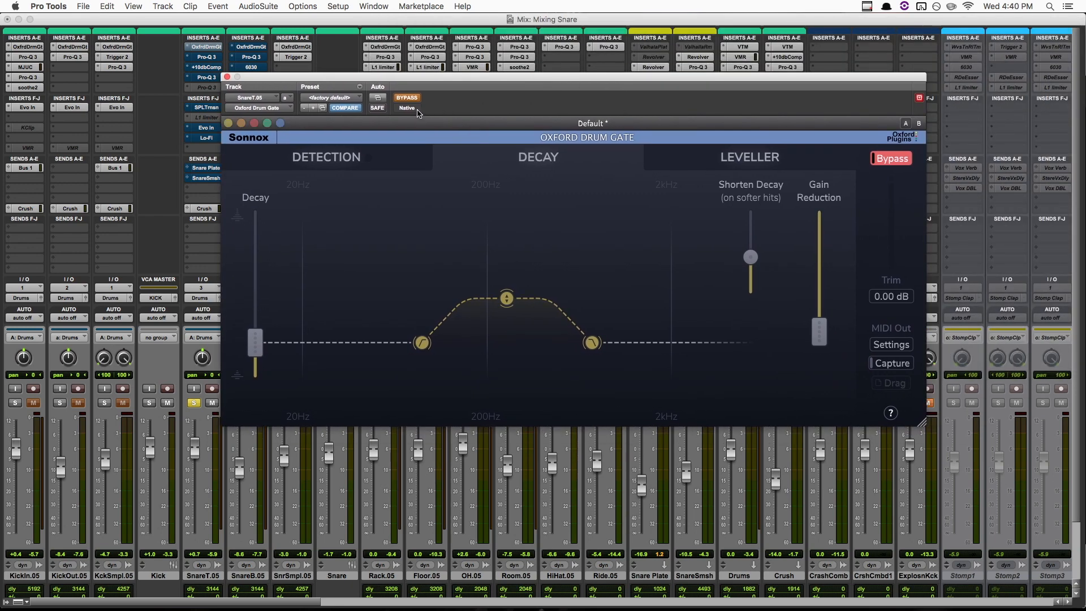
{"action": "left_click", "coordinate": [405, 99]}
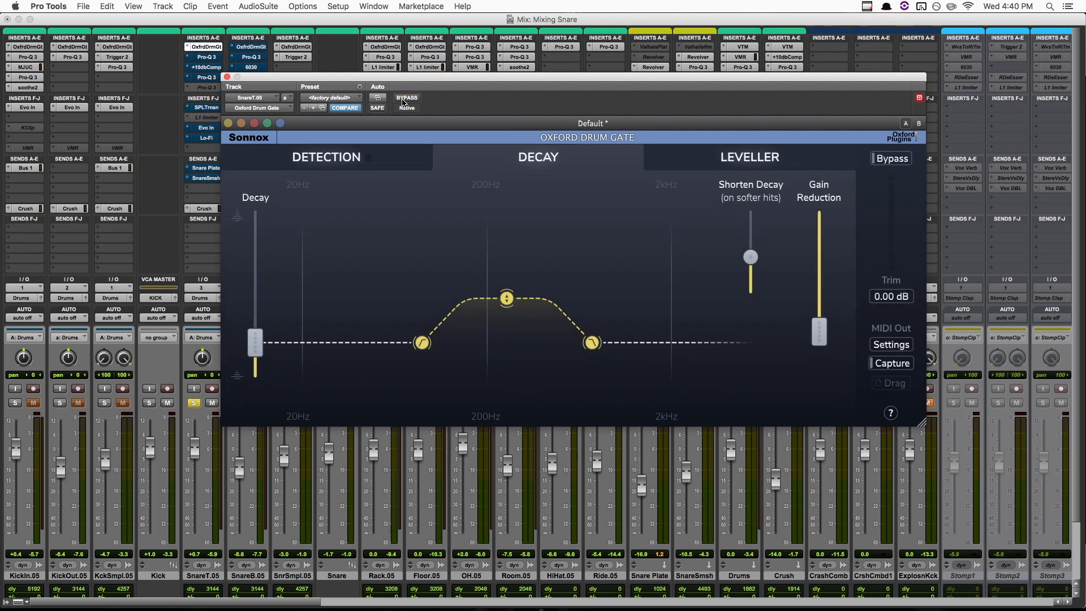
{"action": "key", "text": "space"}
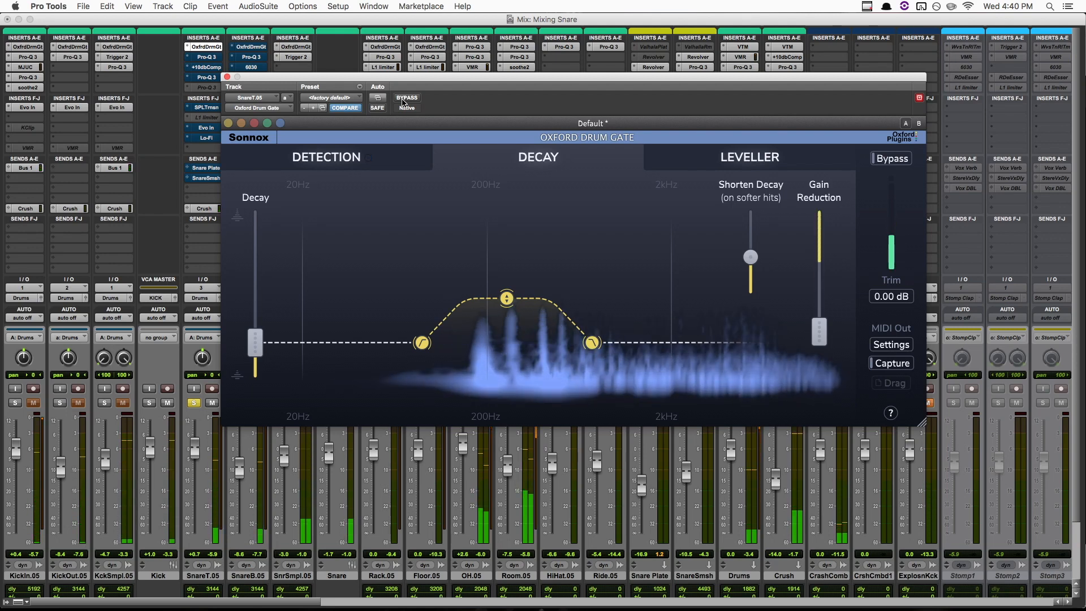
{"action": "left_click", "coordinate": [405, 98]}
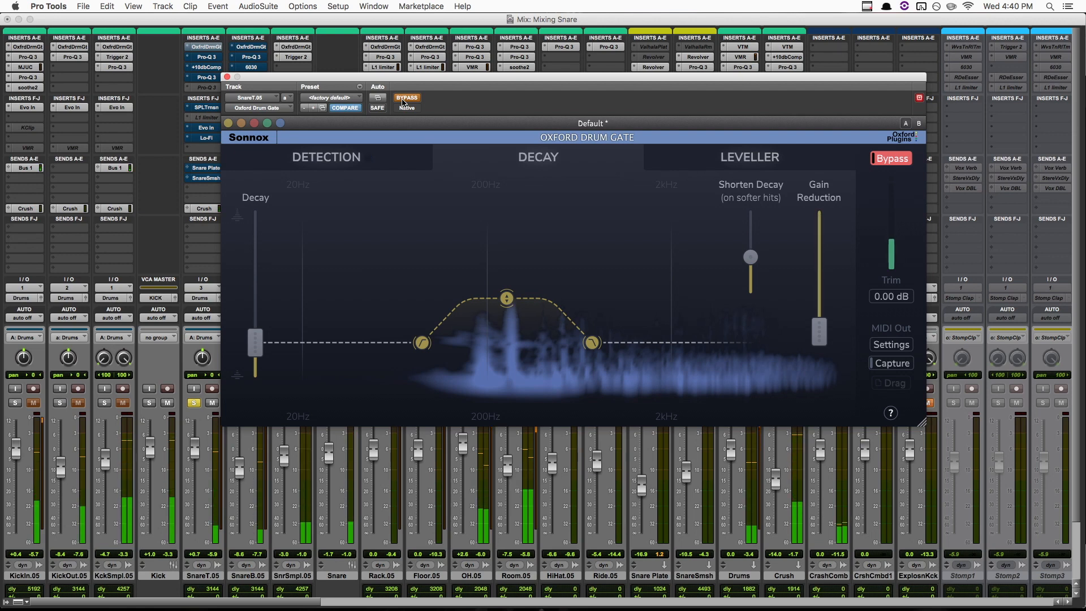
{"action": "left_click", "coordinate": [405, 99]}
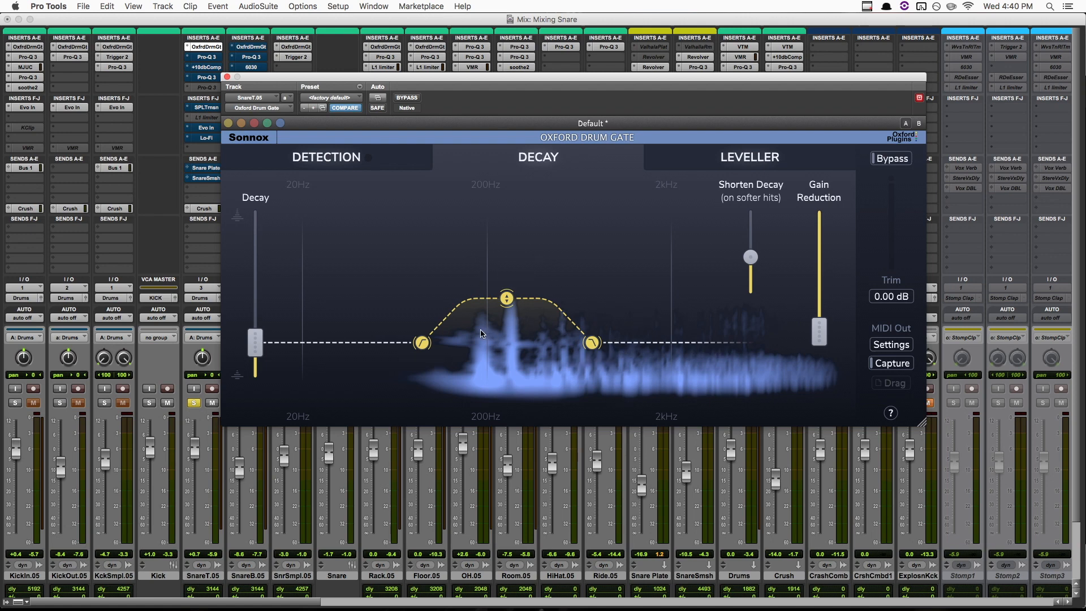
Activate the first FabFilter Pro-Q 3 on SnareT.05 while listening to the snare top
{"action": "left_click", "coordinate": [214, 58]}
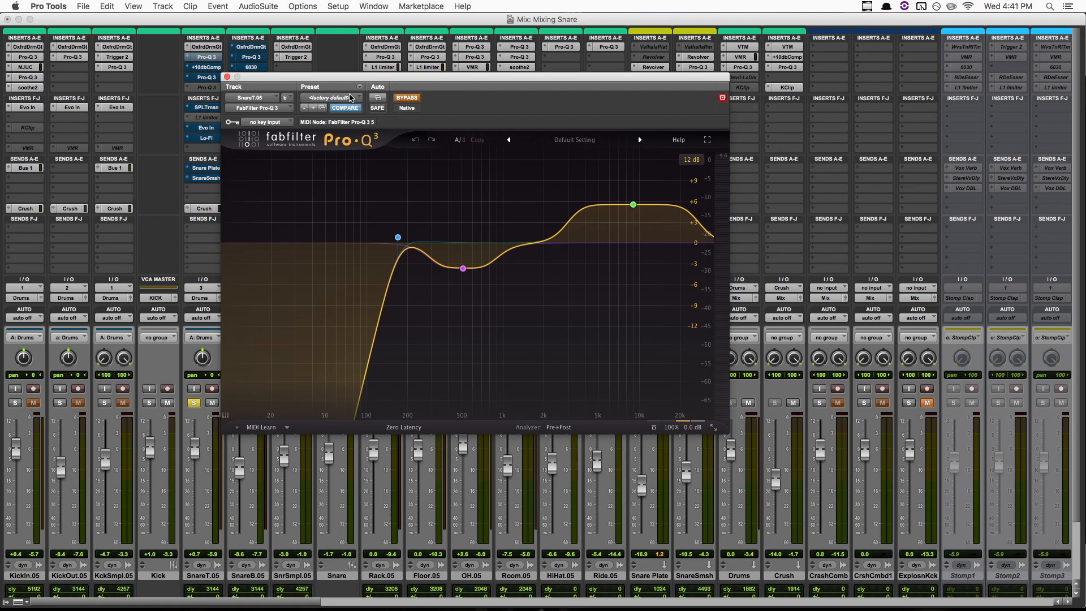
{"action": "key", "text": "space"}
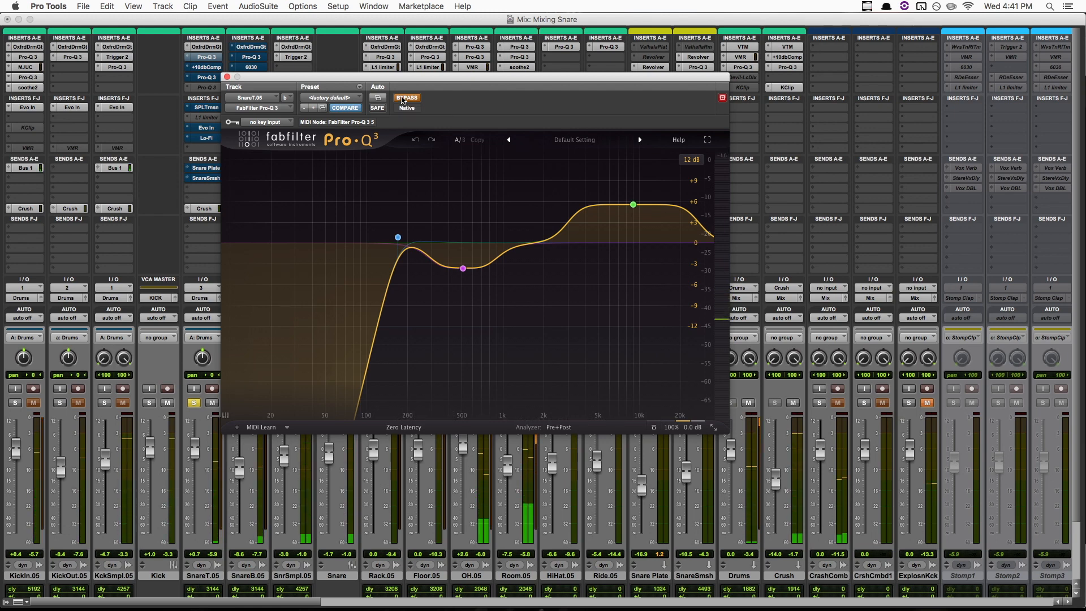
{"action": "left_click", "coordinate": [402, 100]}
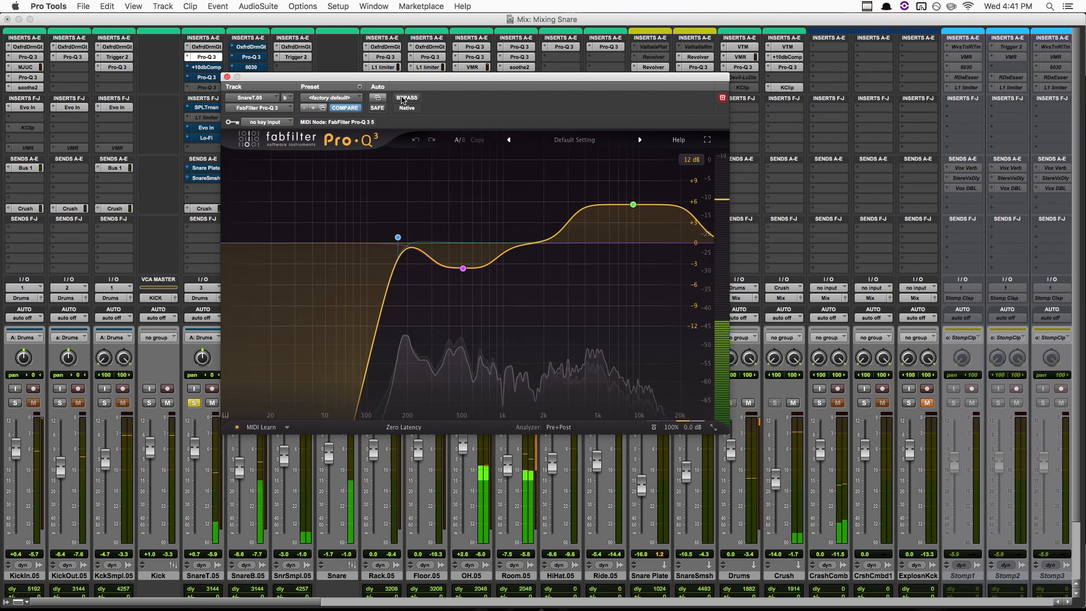
{"action": "key", "text": "space"}
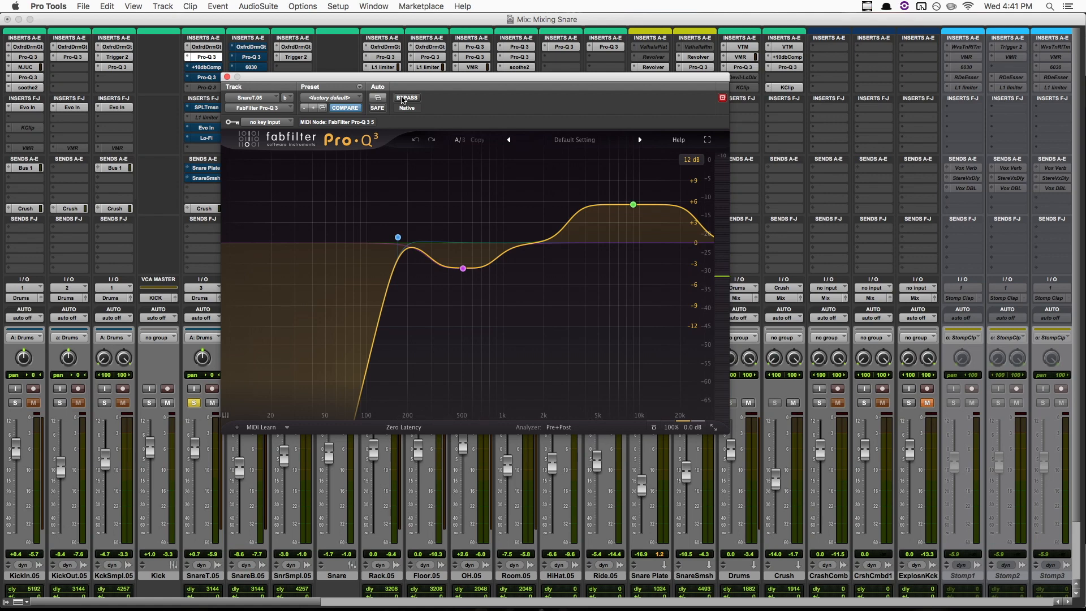
Audition the Pro-Q 3 low-mid cut on the snare top by bypassing and re-enabling that band during playback
{"action": "mouse_move", "coordinate": [389, 236]}
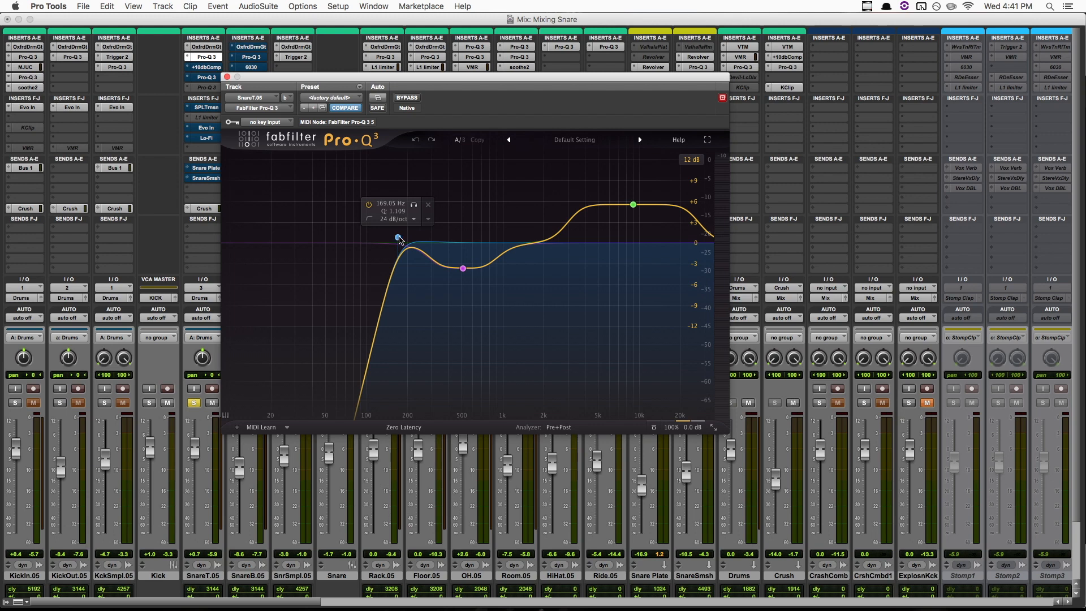
{"action": "mouse_move", "coordinate": [463, 270]}
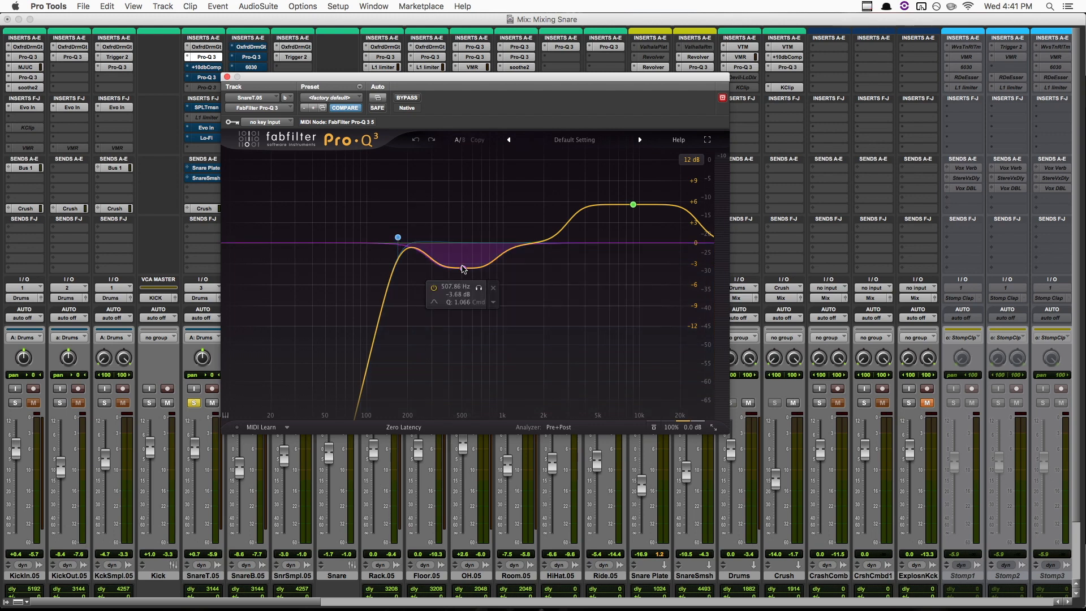
{"action": "left_click", "coordinate": [463, 269]}
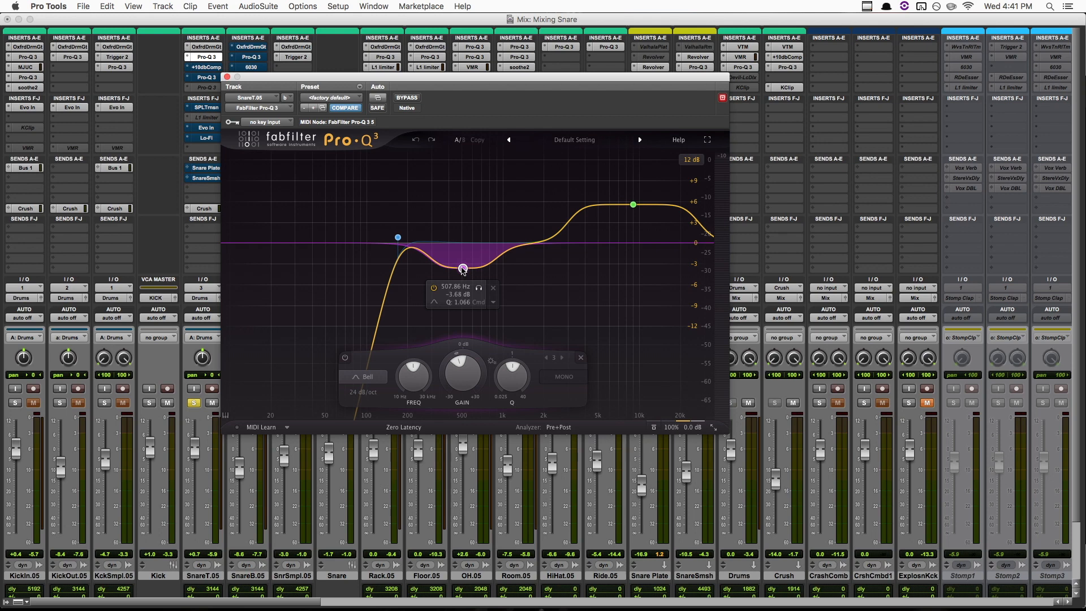
{"action": "key", "text": "space"}
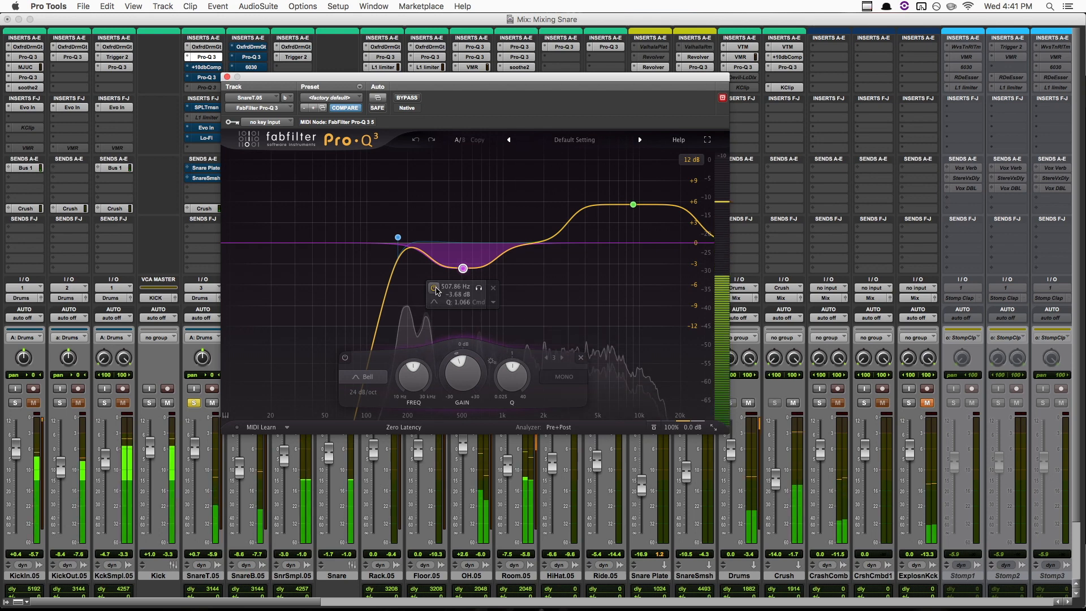
{"action": "left_click", "coordinate": [434, 288]}
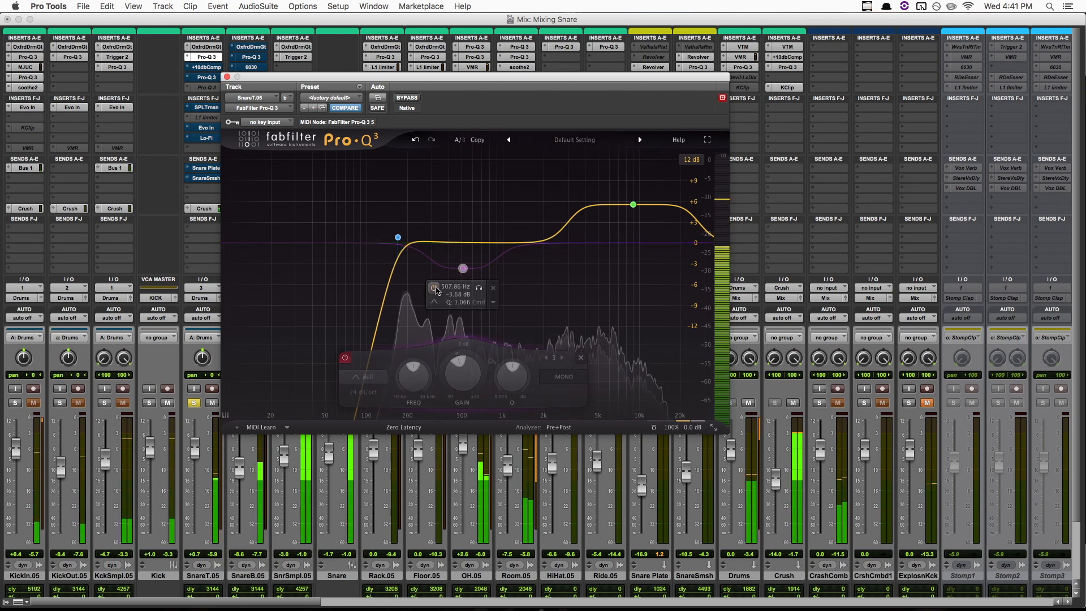
{"action": "left_click", "coordinate": [435, 288]}
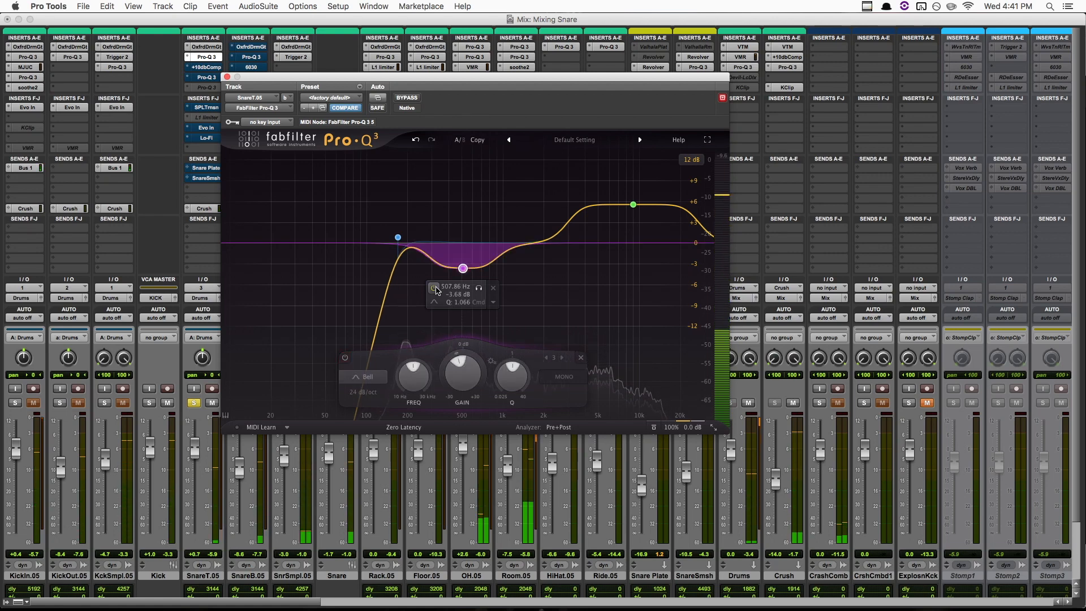
{"action": "key", "text": "space"}
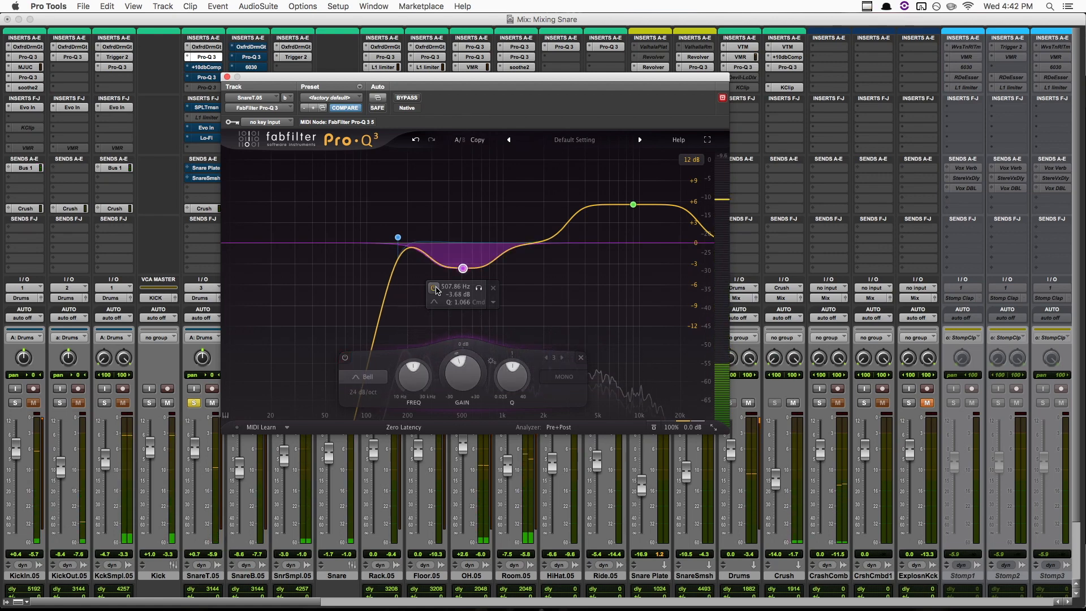
Audition the Pro-Q 3 high-frequency boost on the snare top by bypassing and re-enabling that band during playback
{"action": "mouse_move", "coordinate": [639, 207]}
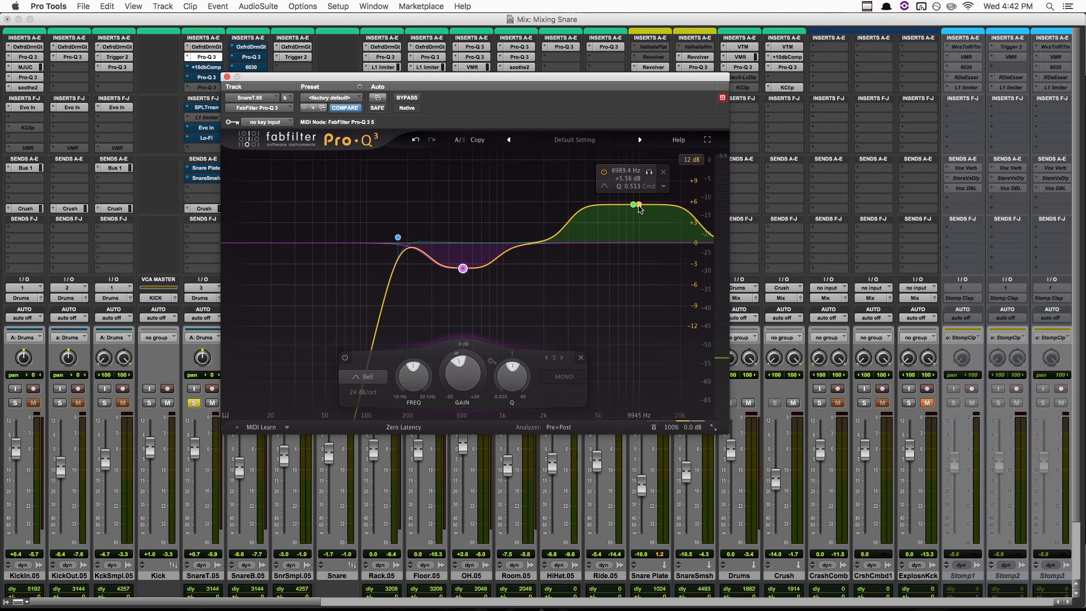
{"action": "left_click", "coordinate": [634, 205]}
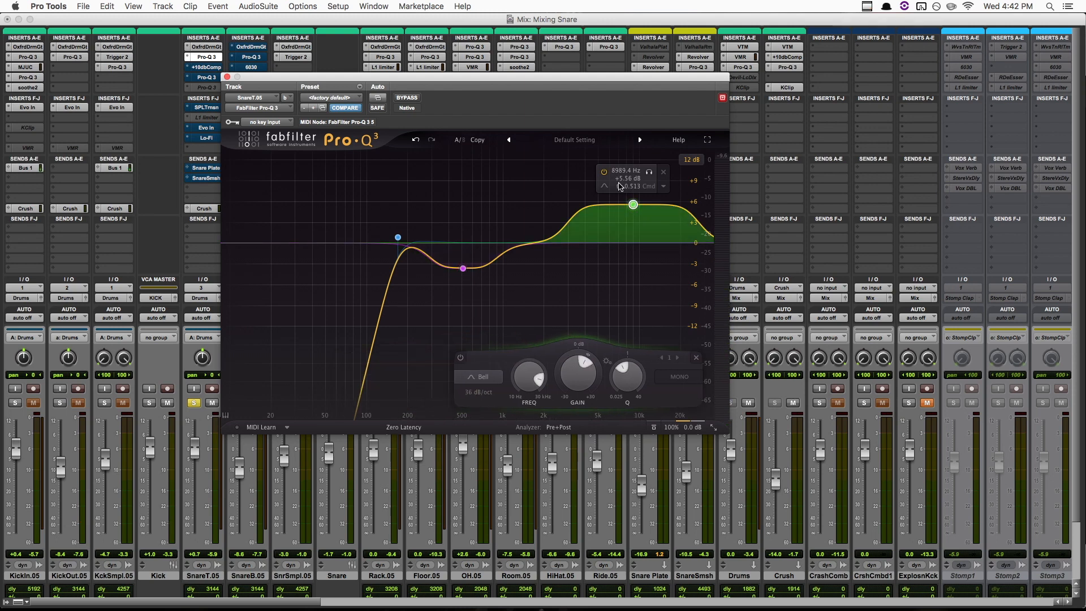
{"action": "key", "text": "space"}
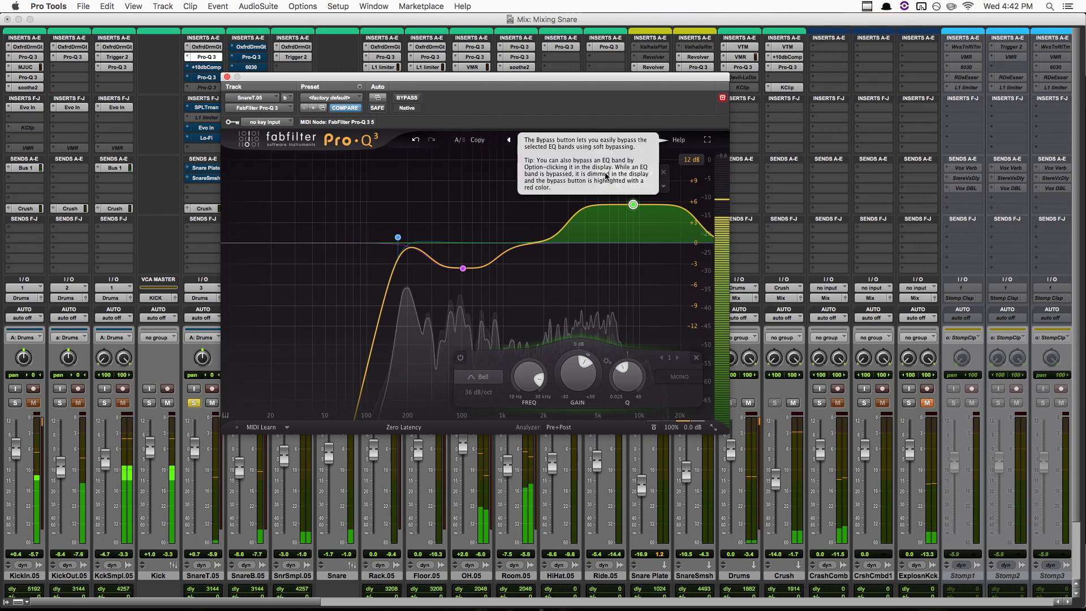
{"action": "left_click", "coordinate": [605, 172]}
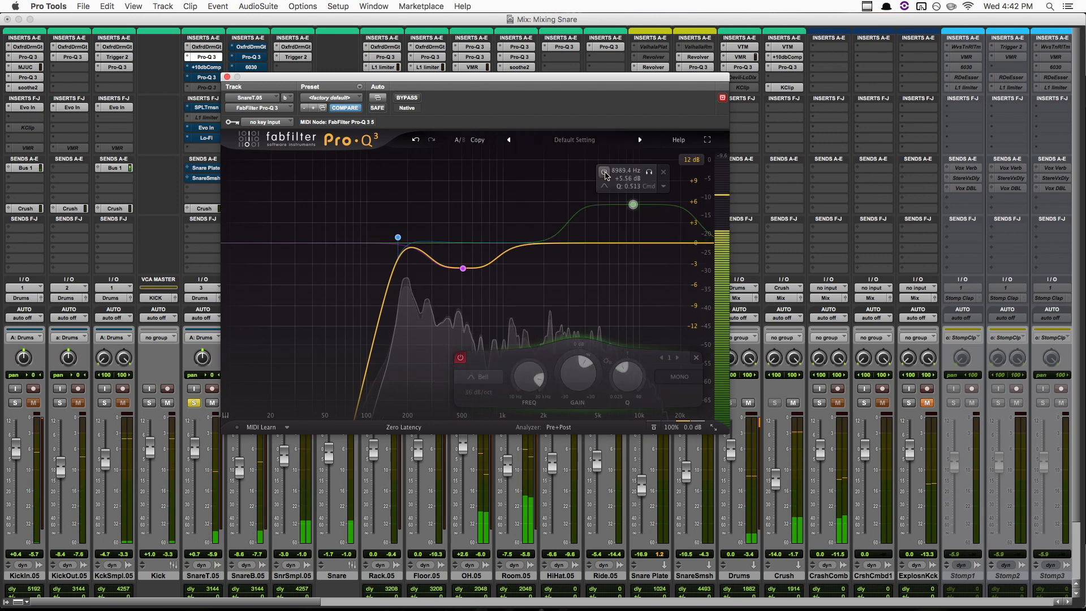
{"action": "left_click", "coordinate": [604, 173]}
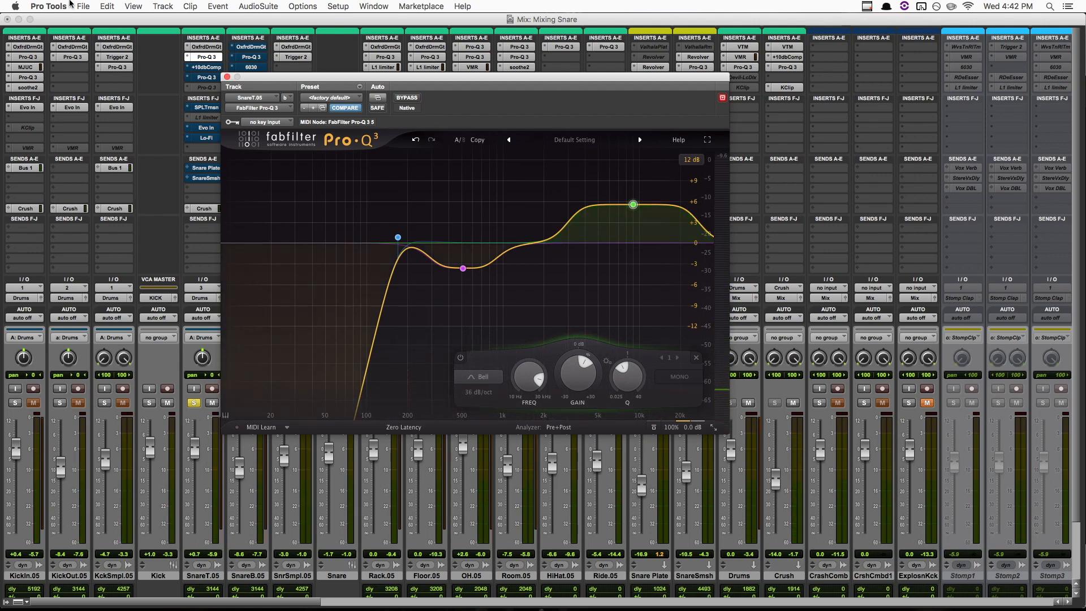
Activate the Plus 10 dB Compressor on SnareT.05 and review its compressor attack and release settings
{"action": "left_click", "coordinate": [202, 68]}
{"action": "left_click", "coordinate": [408, 100]}
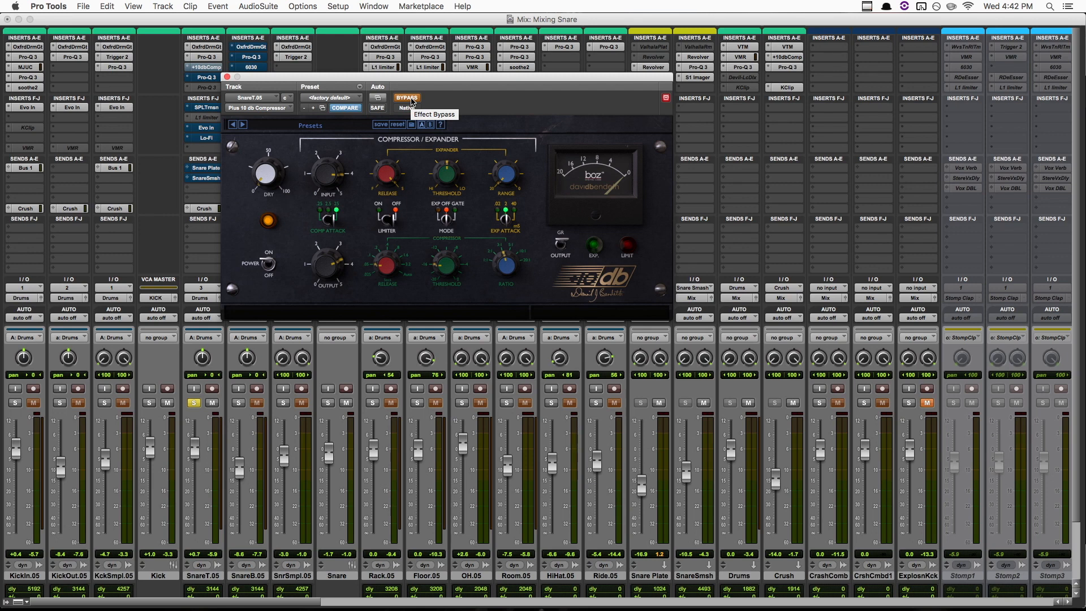
{"action": "left_click", "coordinate": [407, 98]}
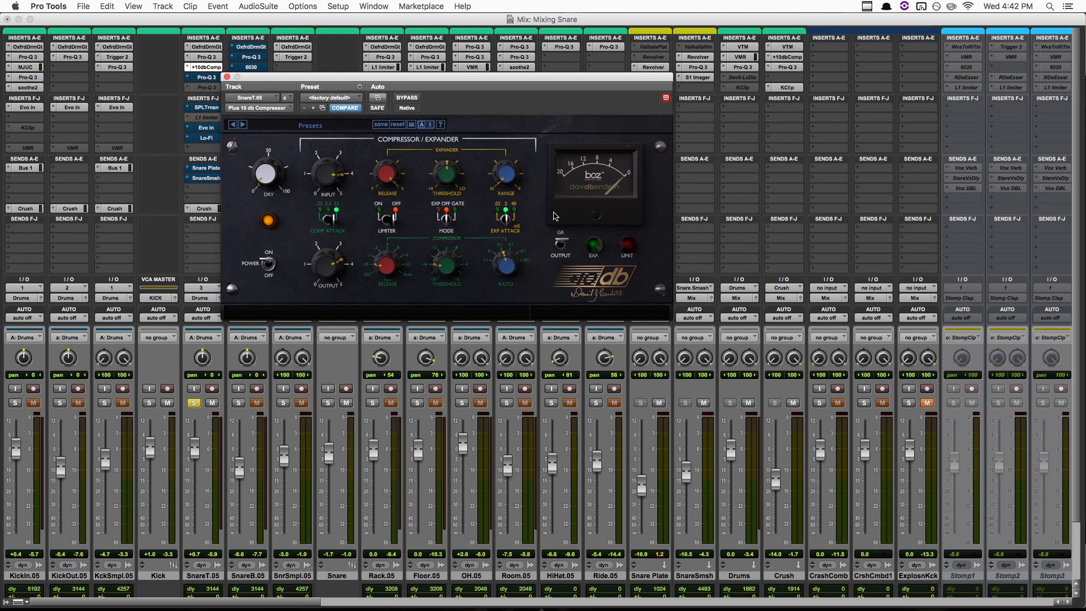
{"action": "mouse_move", "coordinate": [505, 280]}
{"action": "mouse_move", "coordinate": [333, 215]}
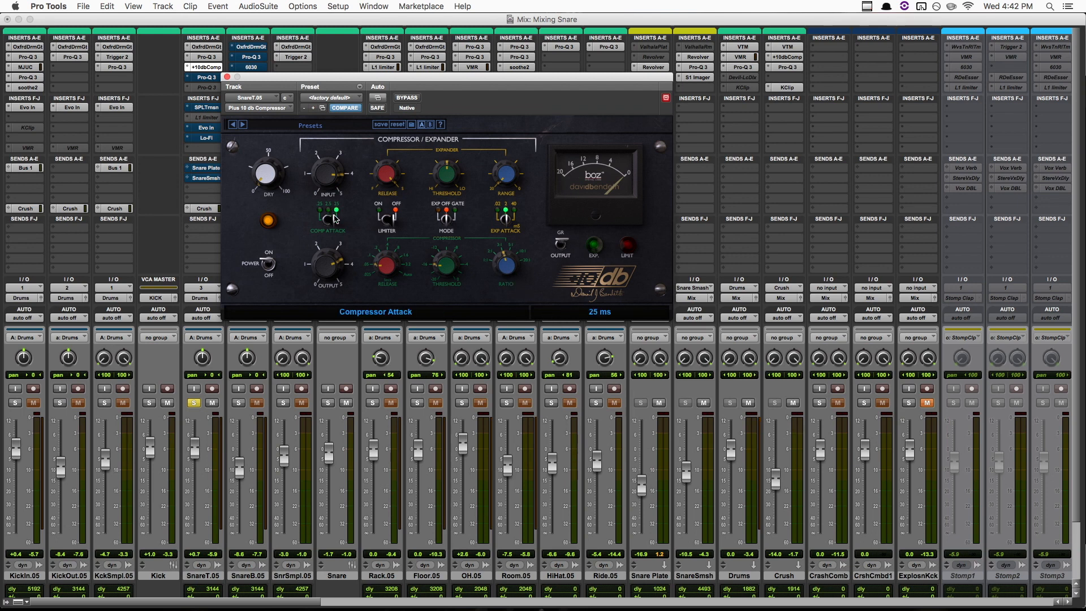
{"action": "mouse_move", "coordinate": [389, 273]}
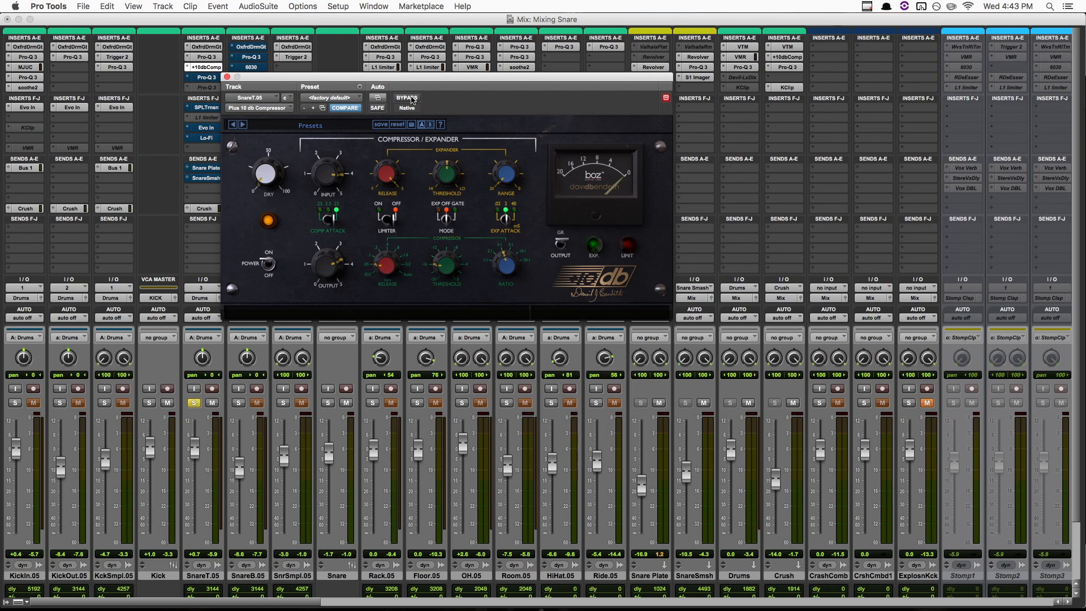
Compare the snare top with the Plus 10 dB Compressor bypassed and active during playback, leaving the compressor on
{"action": "key", "text": "space"}
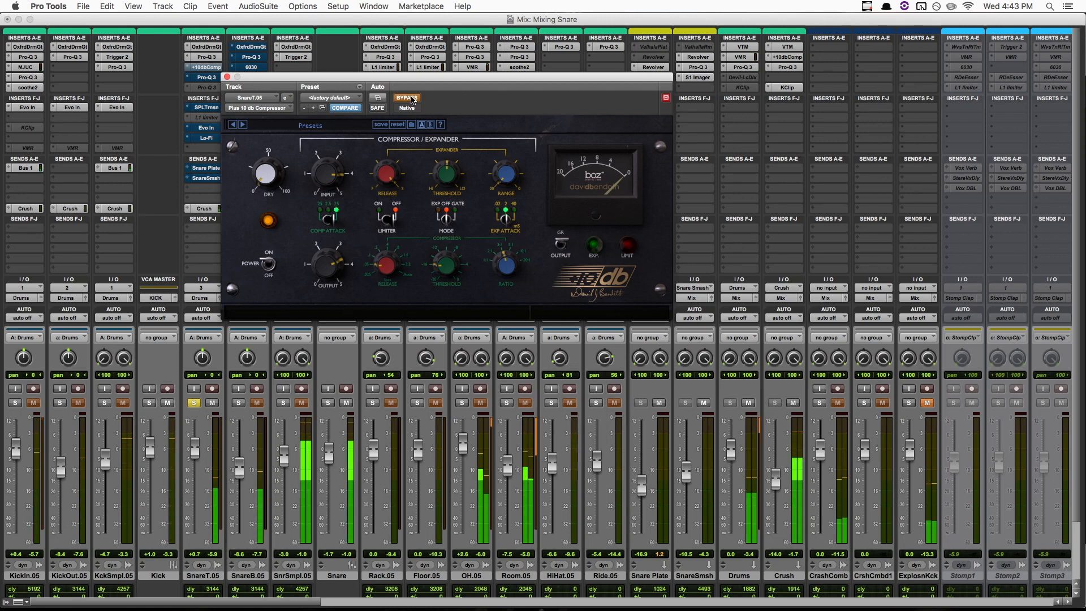
{"action": "left_click", "coordinate": [411, 100]}
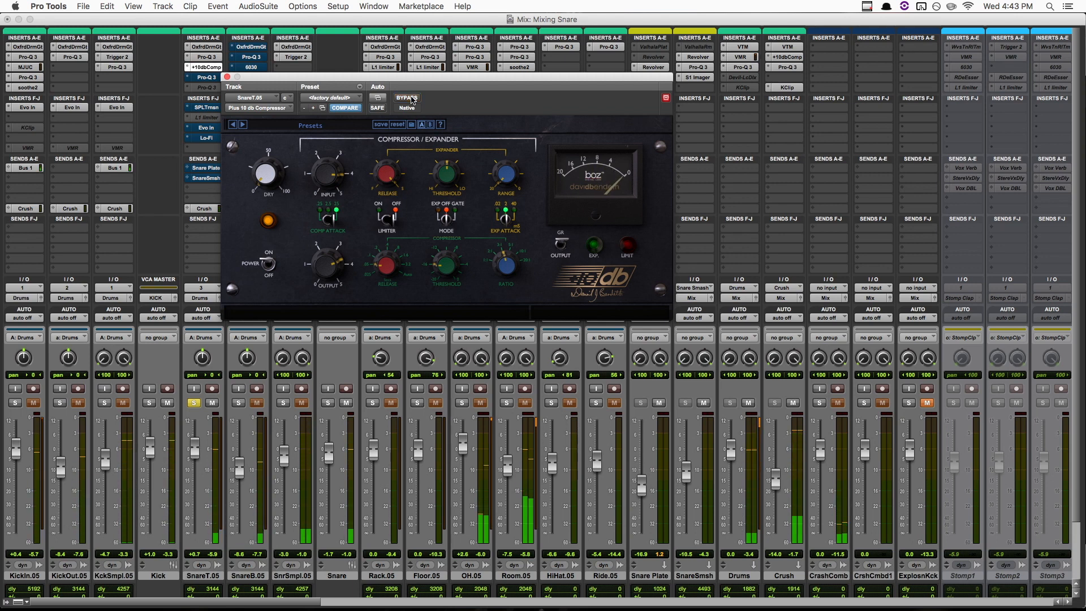
{"action": "left_click", "coordinate": [412, 100]}
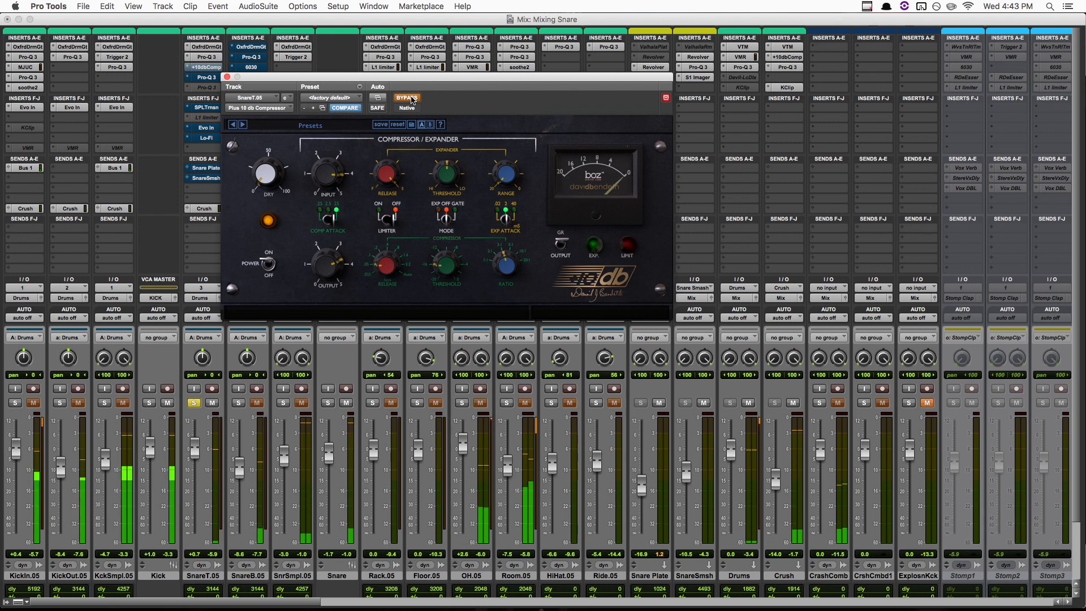
{"action": "left_click", "coordinate": [411, 100]}
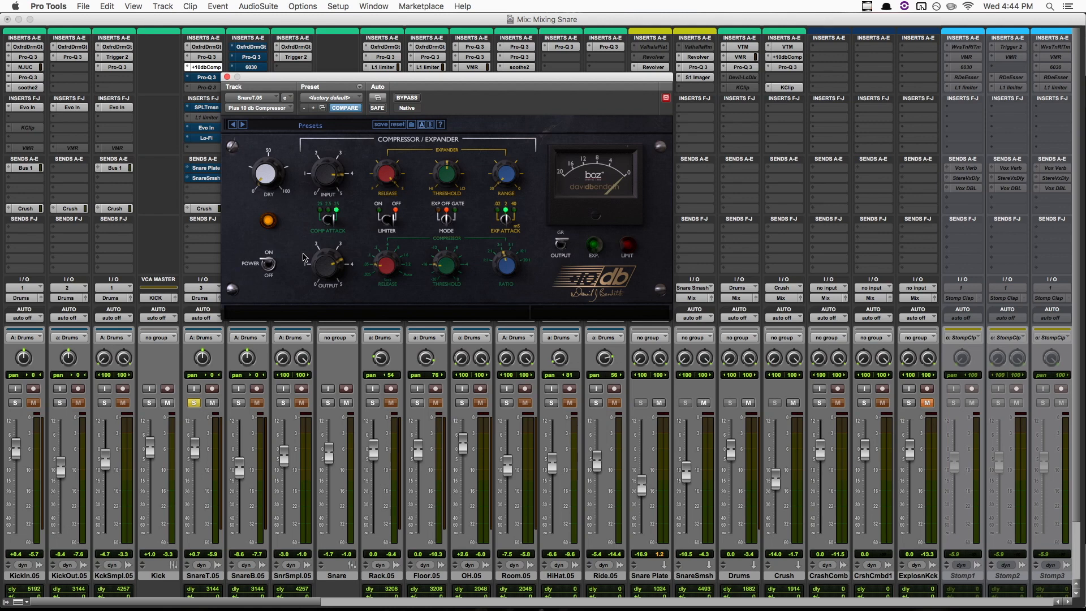
Activate the second Pro-Q 3 on SnareT.05 and compare it bypassed and active during playback, leaving it on
{"action": "left_click", "coordinate": [207, 76]}
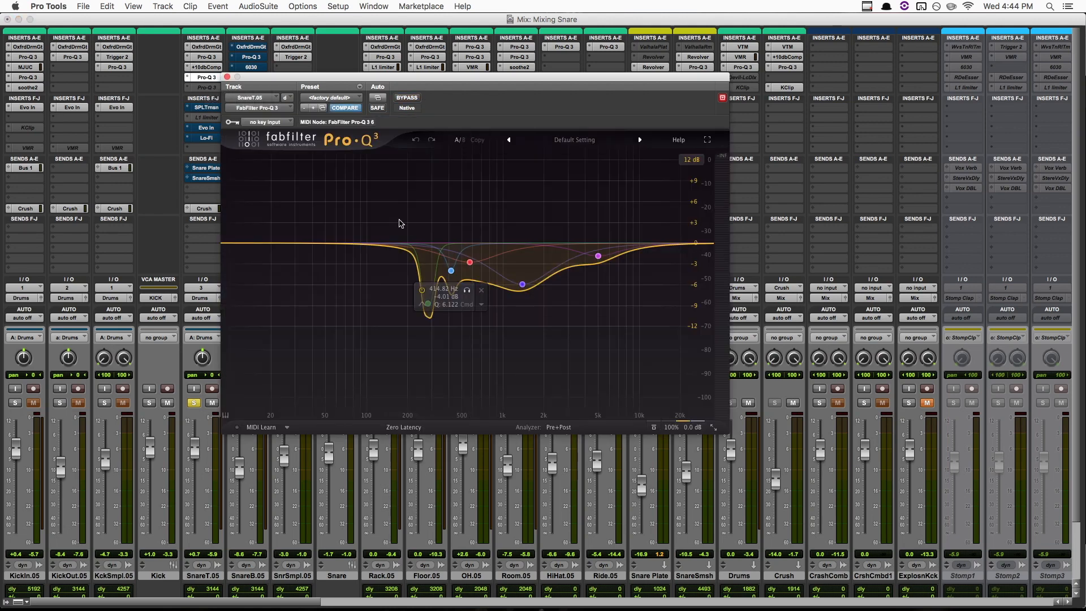
{"action": "left_click", "coordinate": [416, 99]}
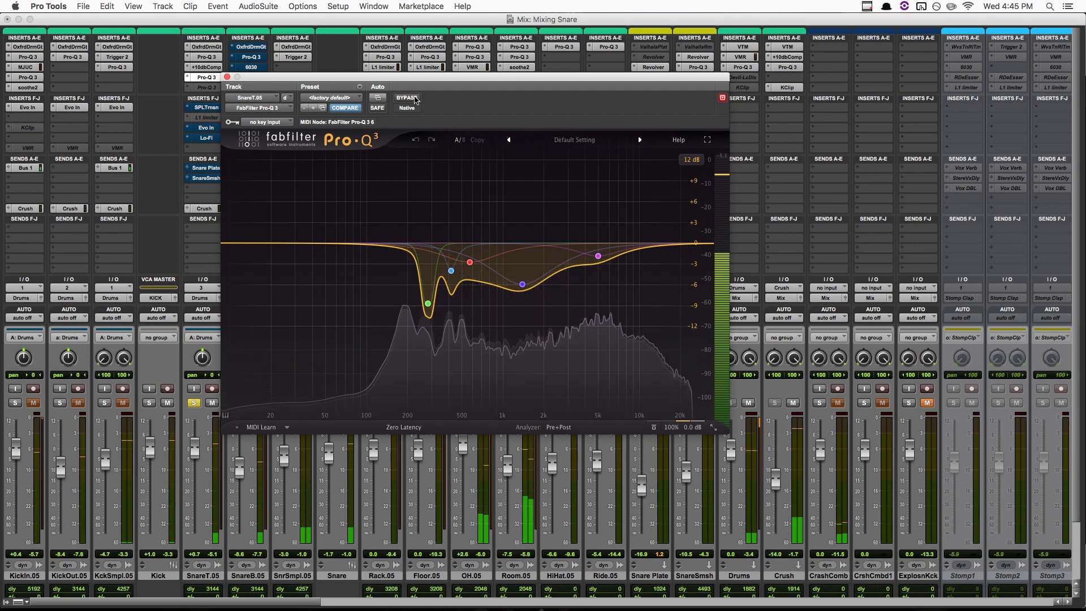
{"action": "left_click", "coordinate": [416, 99]}
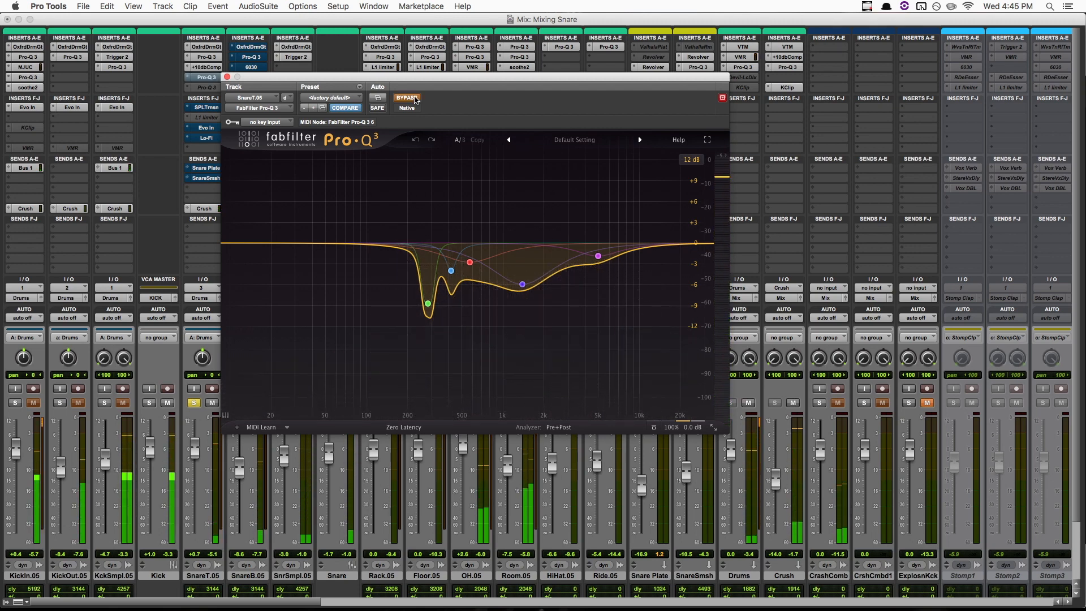
{"action": "left_click", "coordinate": [416, 99]}
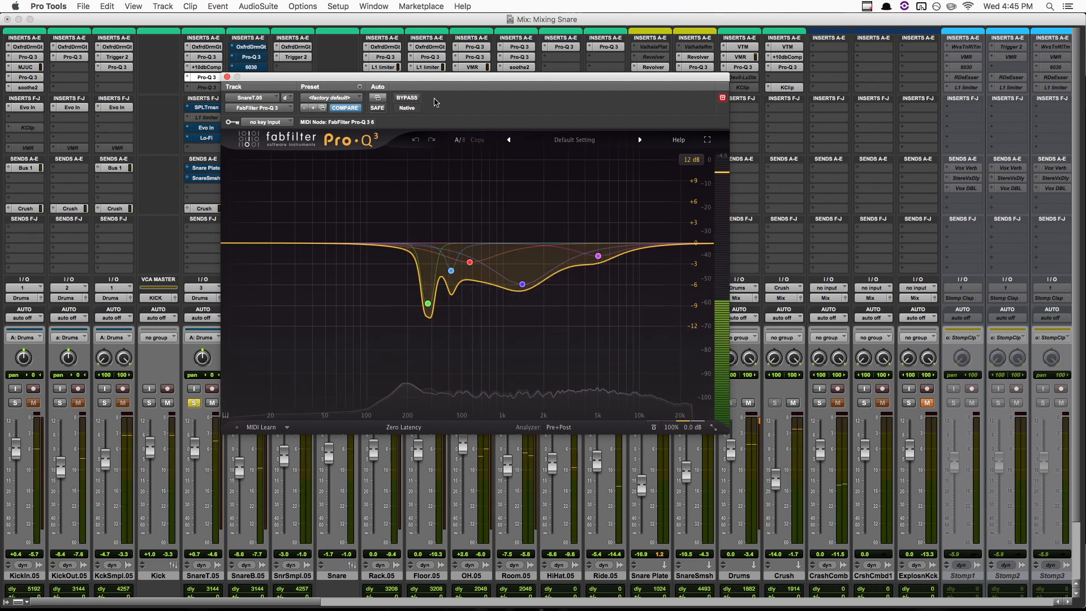
Bypass all bands of the second Pro-Q 3 and audition its 1390 Hz cut off and on during playback, leaving that band enabled
{"action": "key", "text": "super+a"}
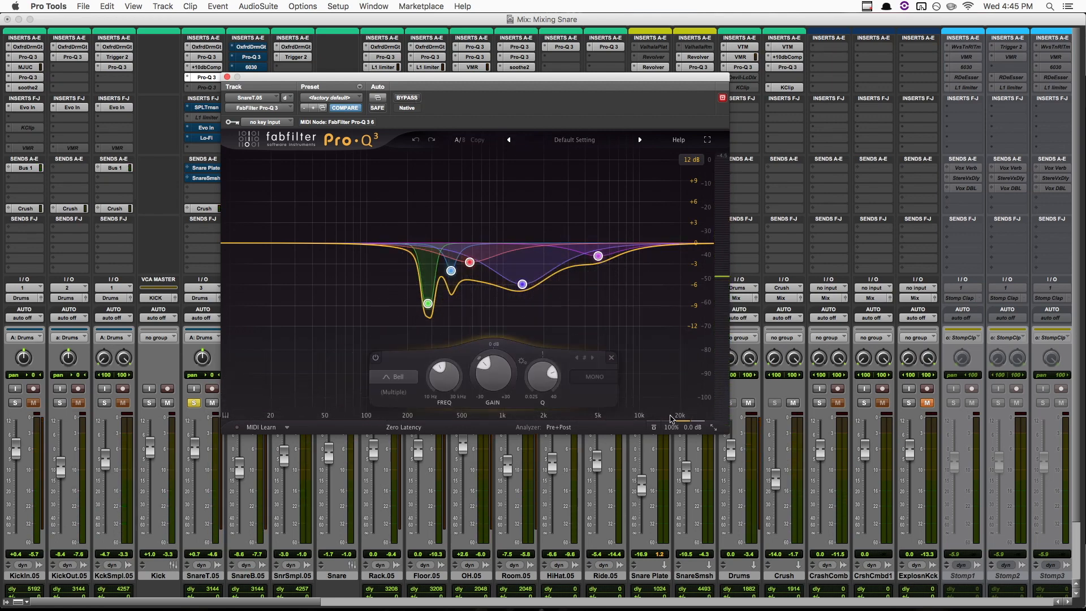
{"action": "left_click", "coordinate": [375, 357]}
{"action": "left_click", "coordinate": [522, 284]}
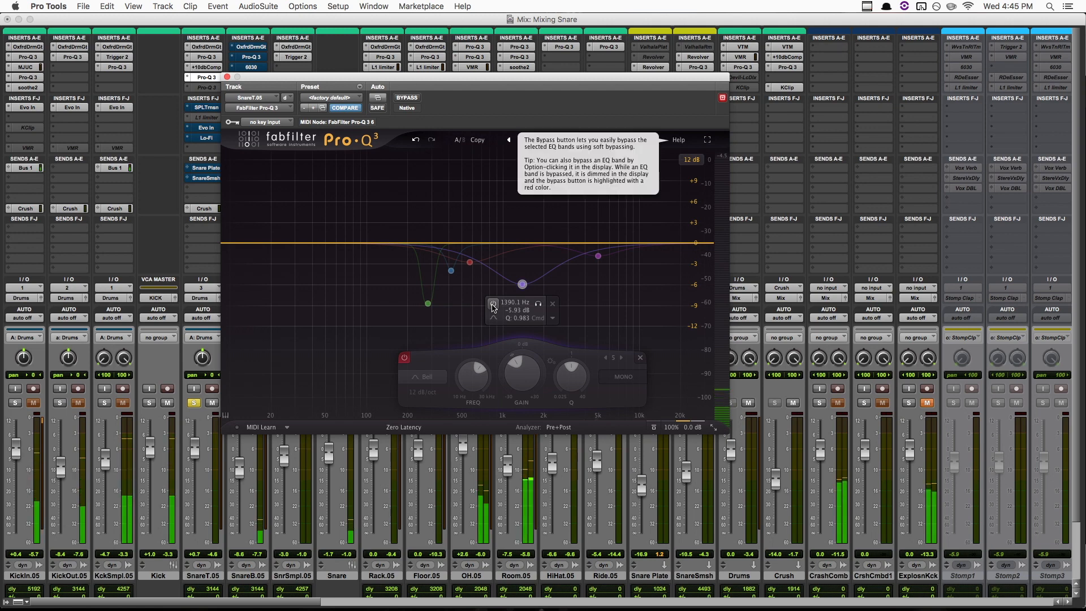
{"action": "key", "text": "space"}
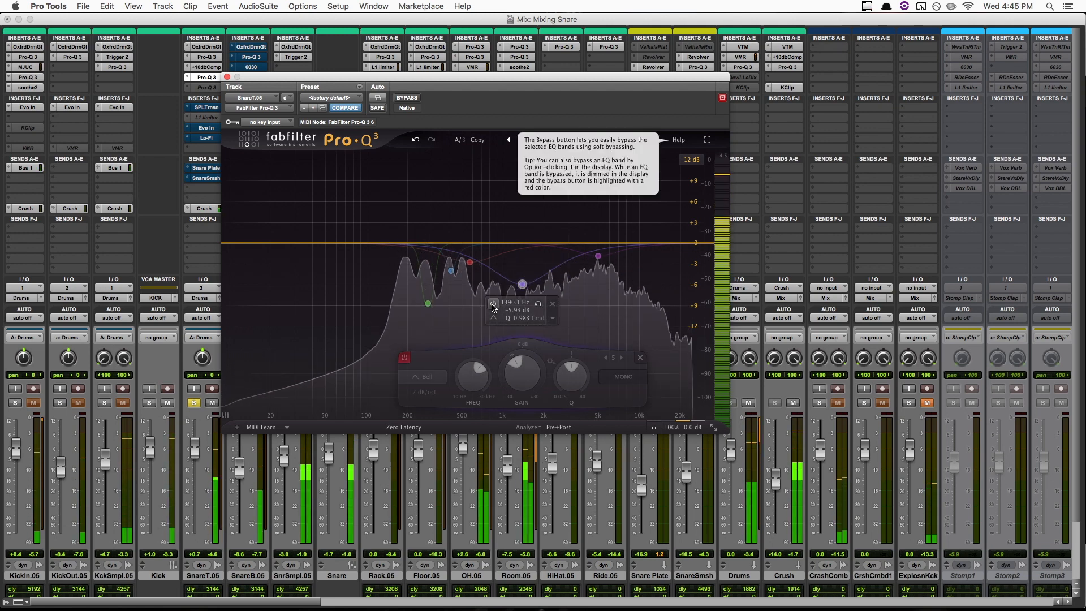
{"action": "left_click", "coordinate": [493, 306]}
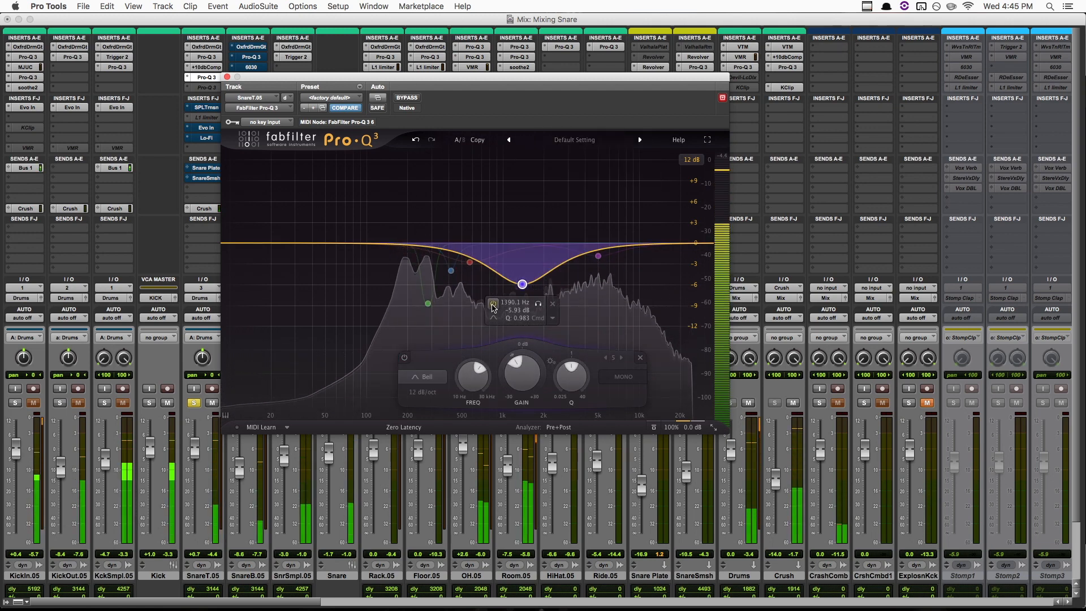
{"action": "left_click", "coordinate": [492, 306]}
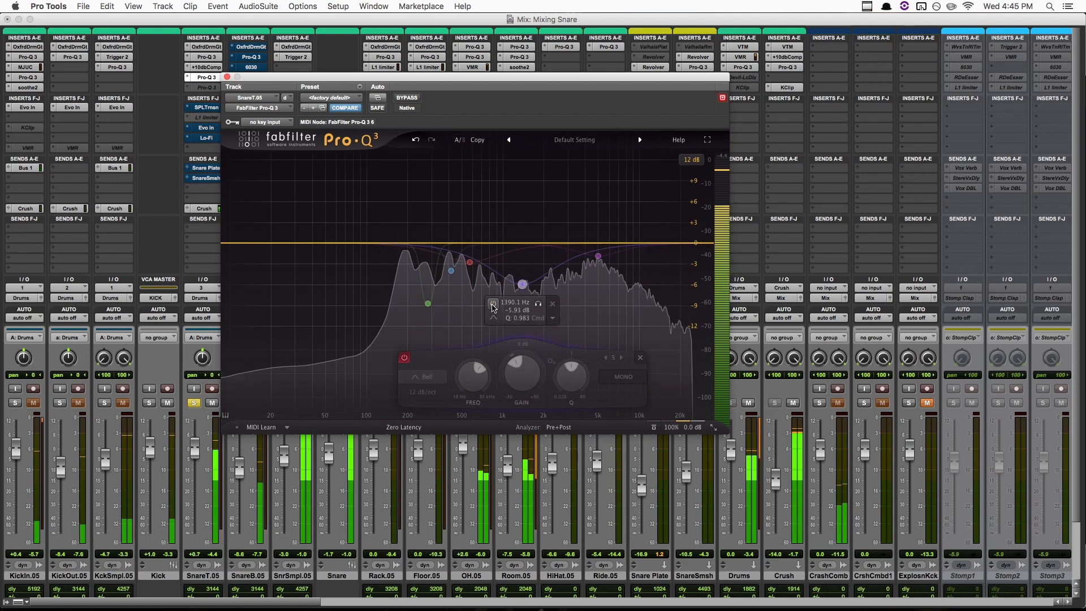
{"action": "left_click", "coordinate": [493, 306]}
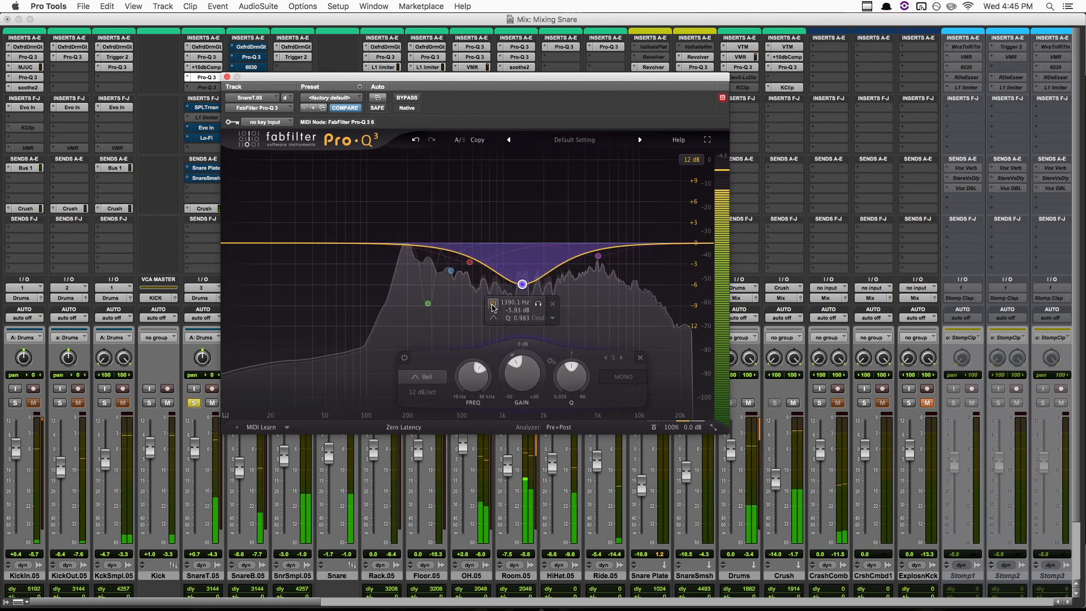
{"action": "key", "text": "space"}
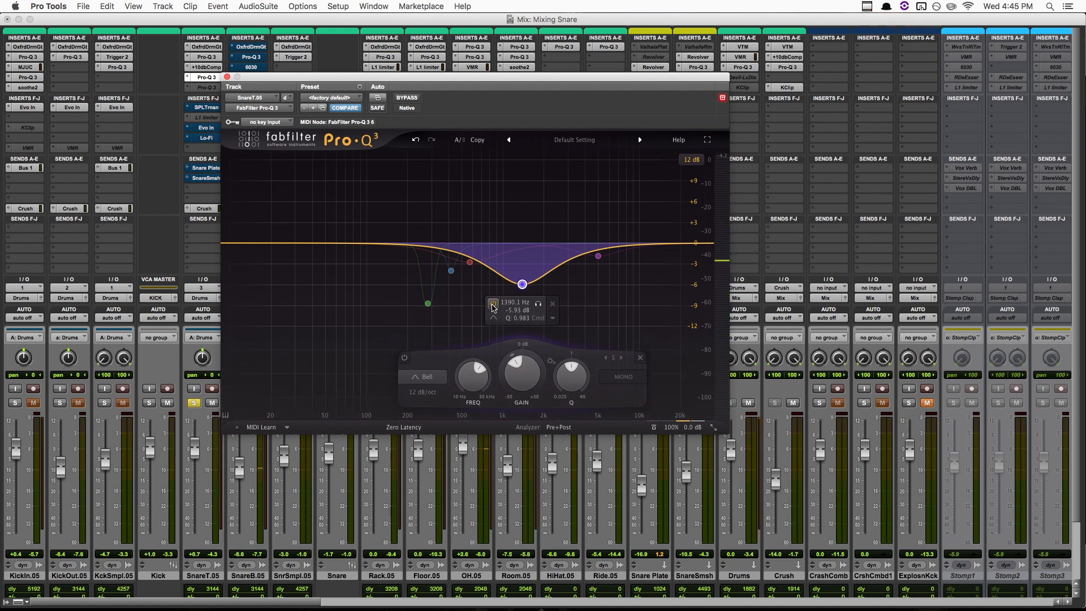
Audition the shallow Pro-Q 3 cut between 500 Hz and 1 kHz off and on during playback, leaving it enabled
{"action": "left_click", "coordinate": [471, 262]}
{"action": "left_click", "coordinate": [352, 358]}
{"action": "key", "text": "space"}
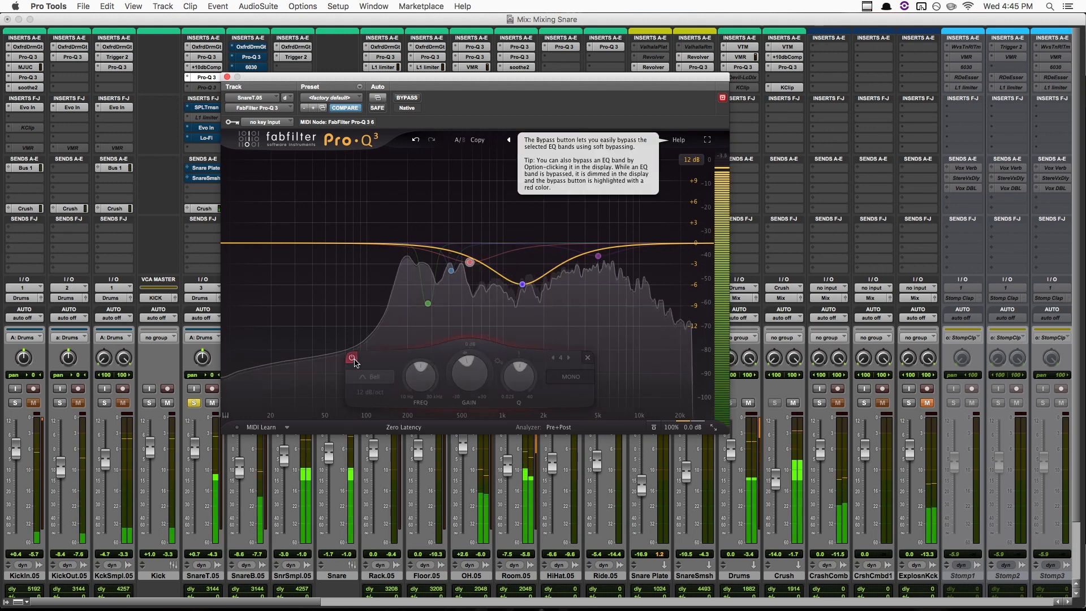
{"action": "left_click", "coordinate": [352, 358]}
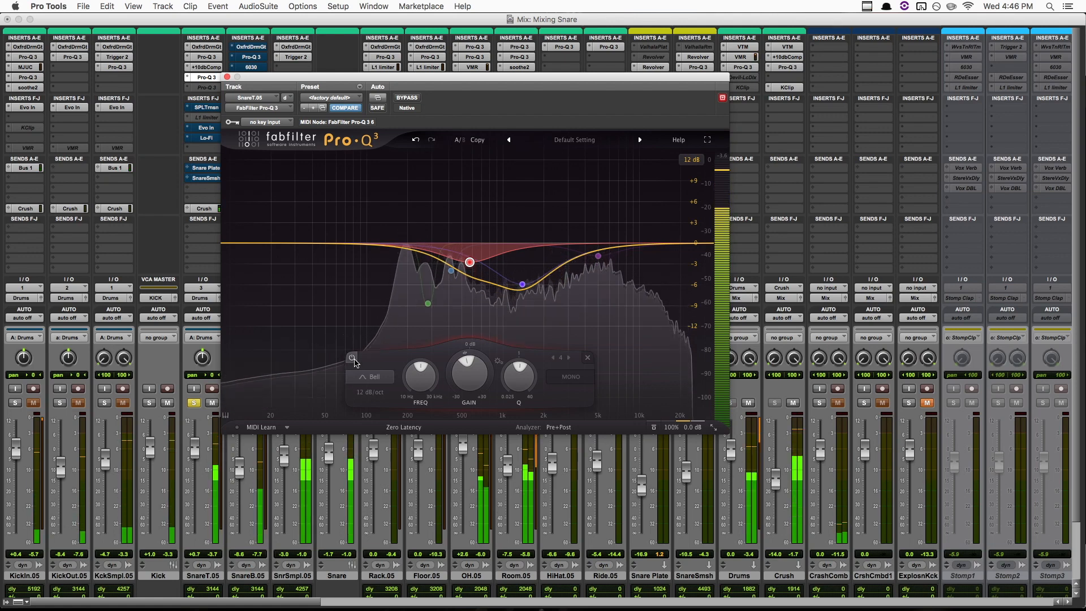
{"action": "left_click", "coordinate": [353, 358]}
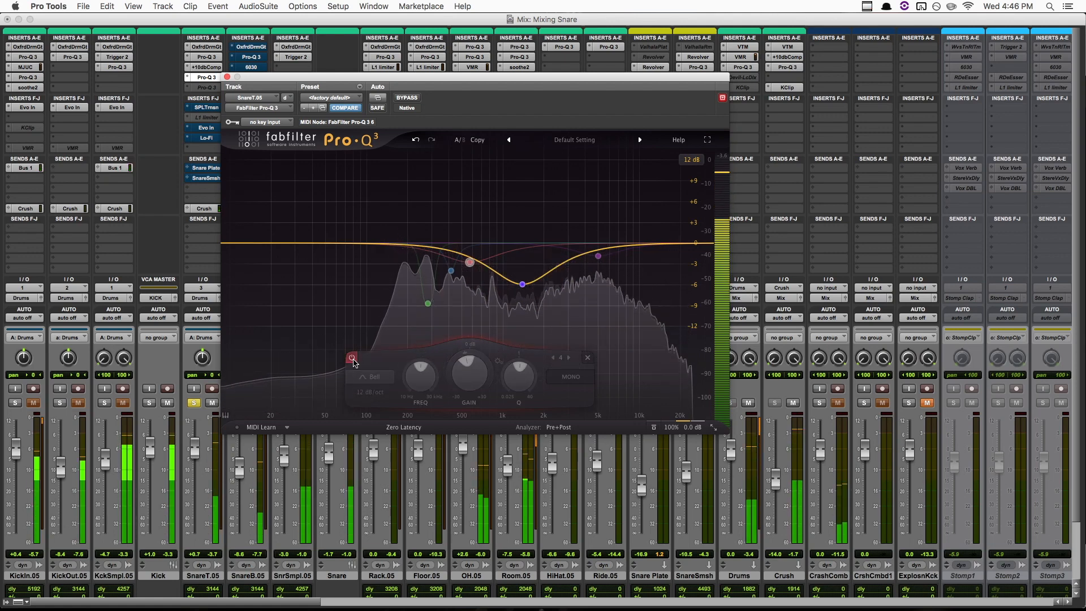
{"action": "left_click", "coordinate": [353, 358]}
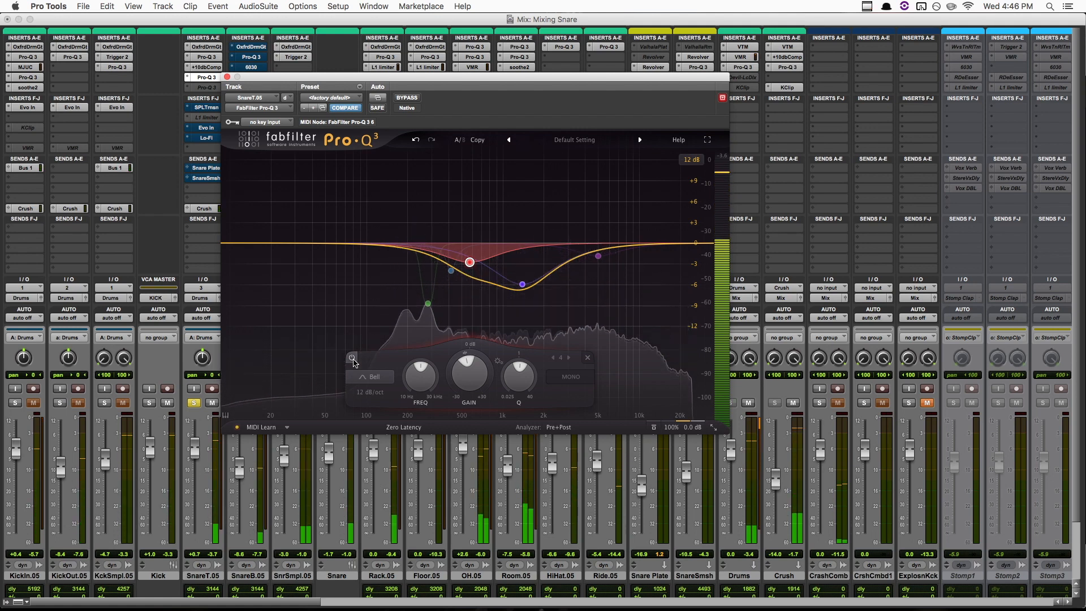
{"action": "key", "text": "space"}
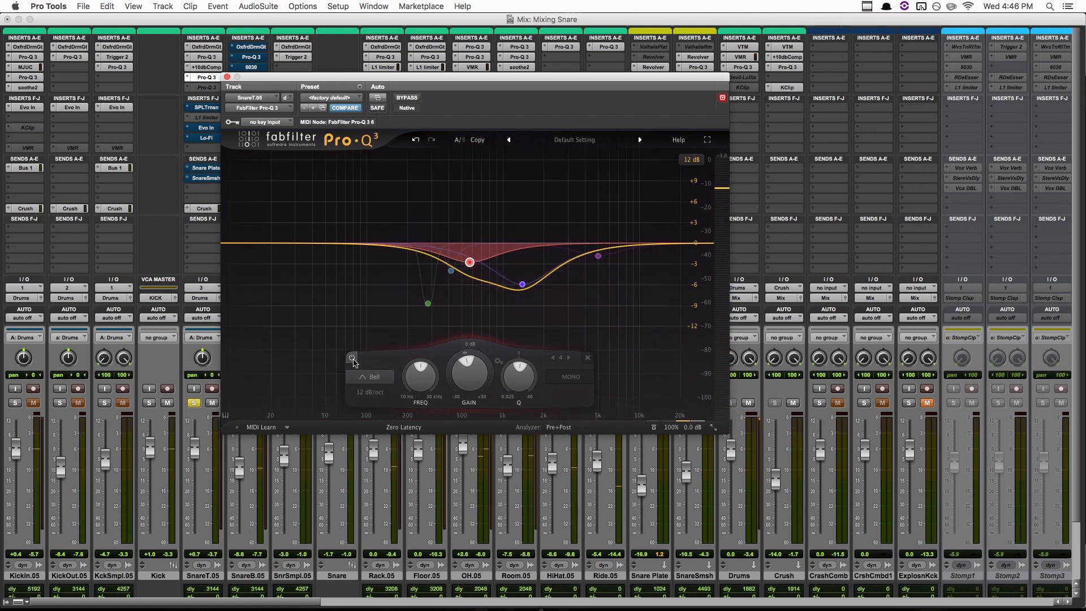
Compare the narrow 282 Hz Pro-Q 3 cut enabled and bypassed during playback
{"action": "left_click", "coordinate": [428, 304]}
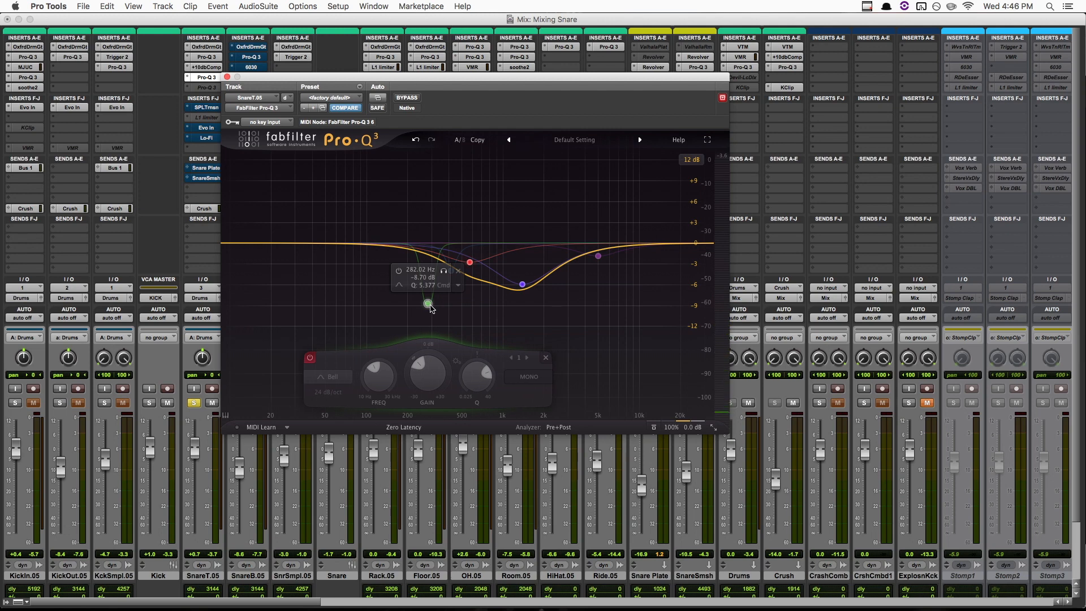
{"action": "key", "text": "space"}
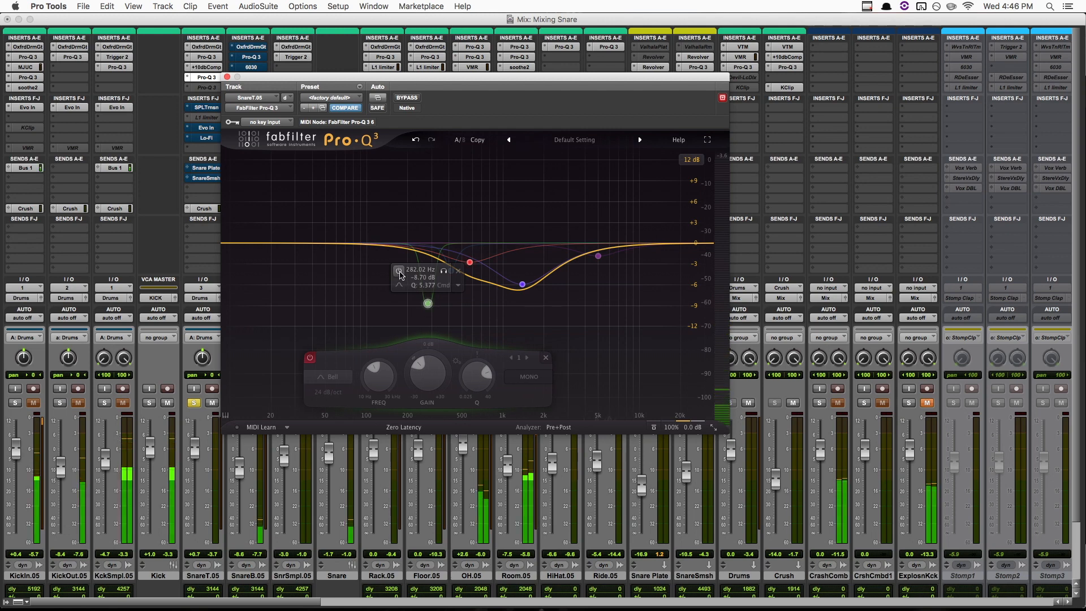
{"action": "left_click", "coordinate": [399, 271]}
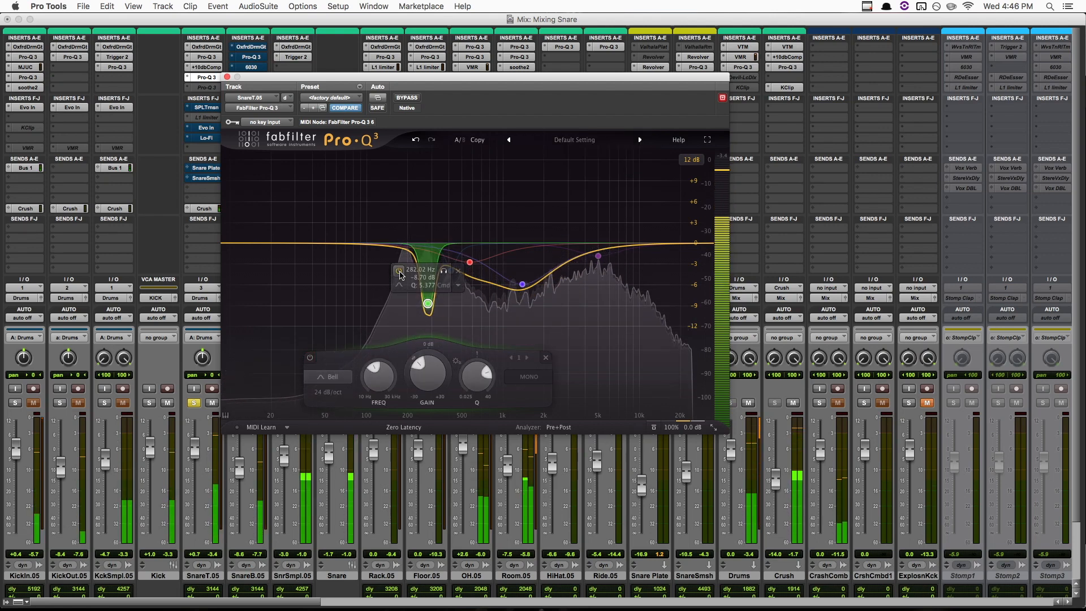
{"action": "left_click", "coordinate": [399, 271]}
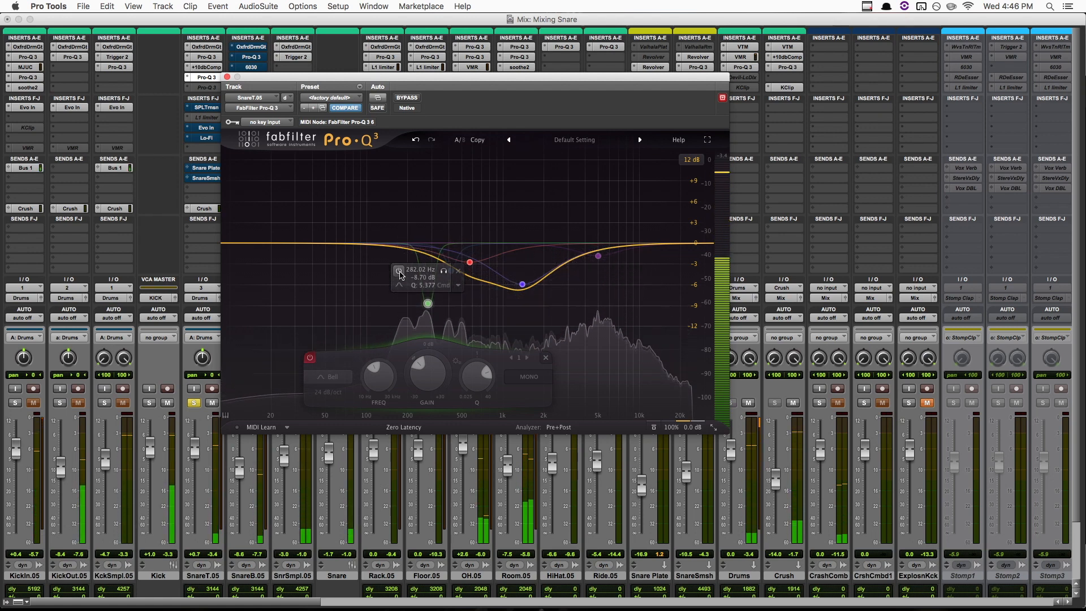
{"action": "key", "text": "space"}
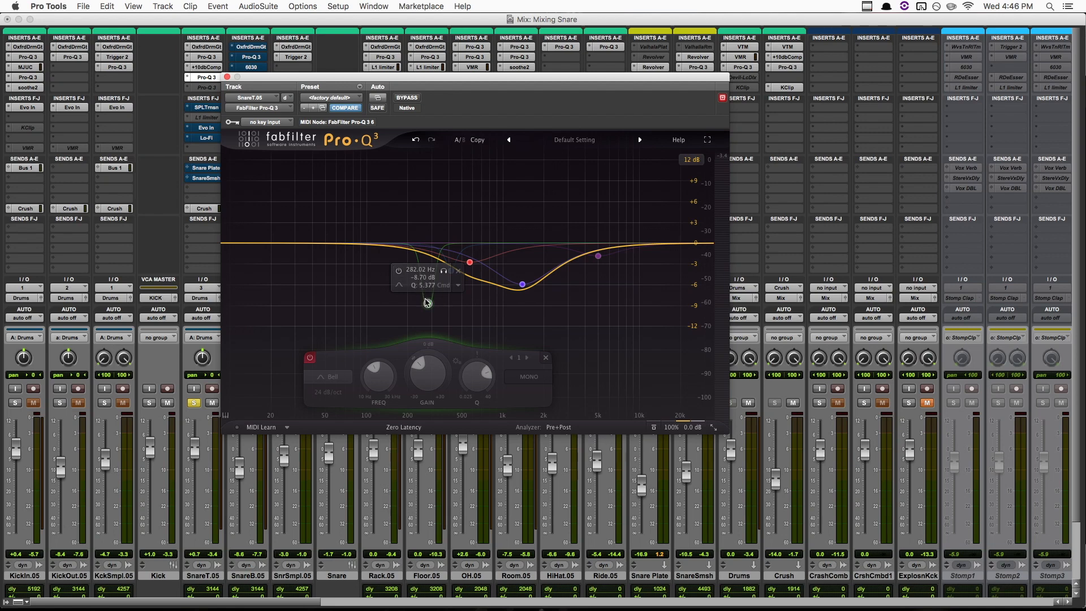
Solo the 282 Hz band briefly during playback to hear the targeted frequencies, and re-enable its cut
{"action": "left_click", "coordinate": [444, 272]}
{"action": "key", "text": "space"}
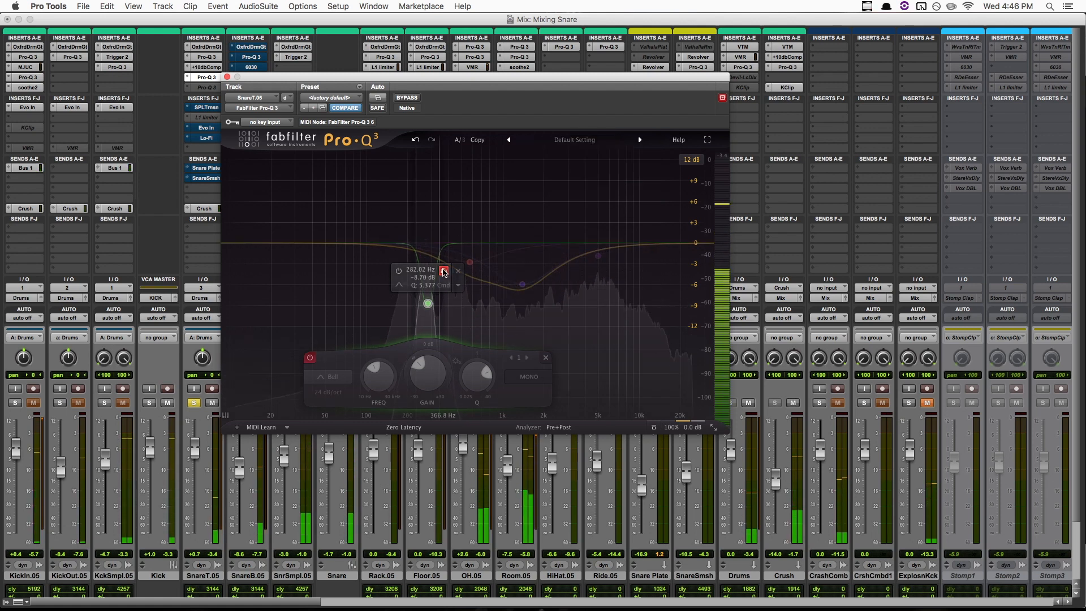
{"action": "left_click", "coordinate": [444, 273]}
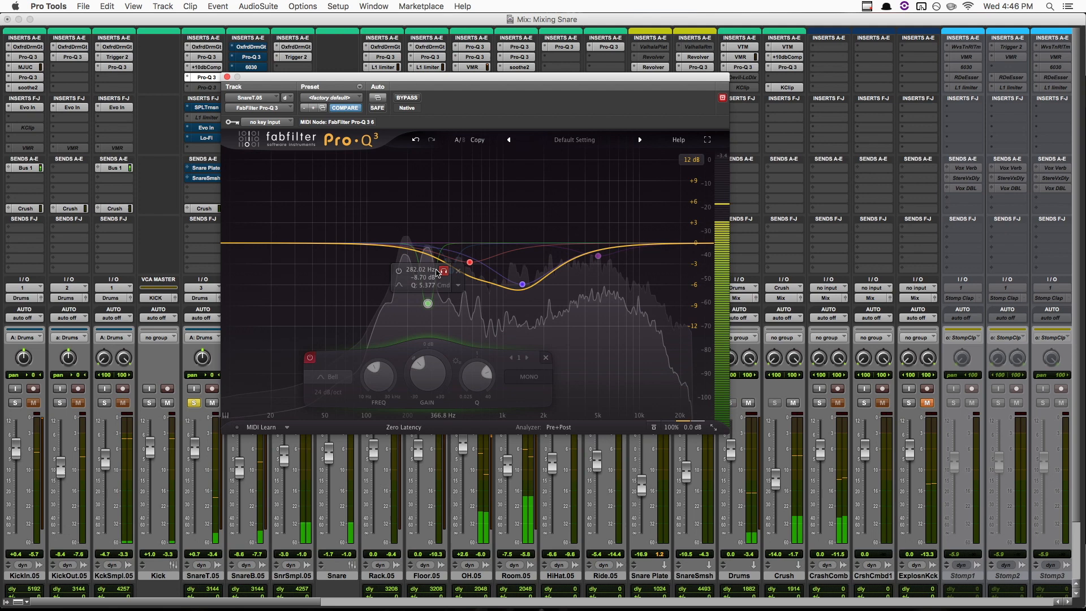
{"action": "left_click", "coordinate": [399, 272]}
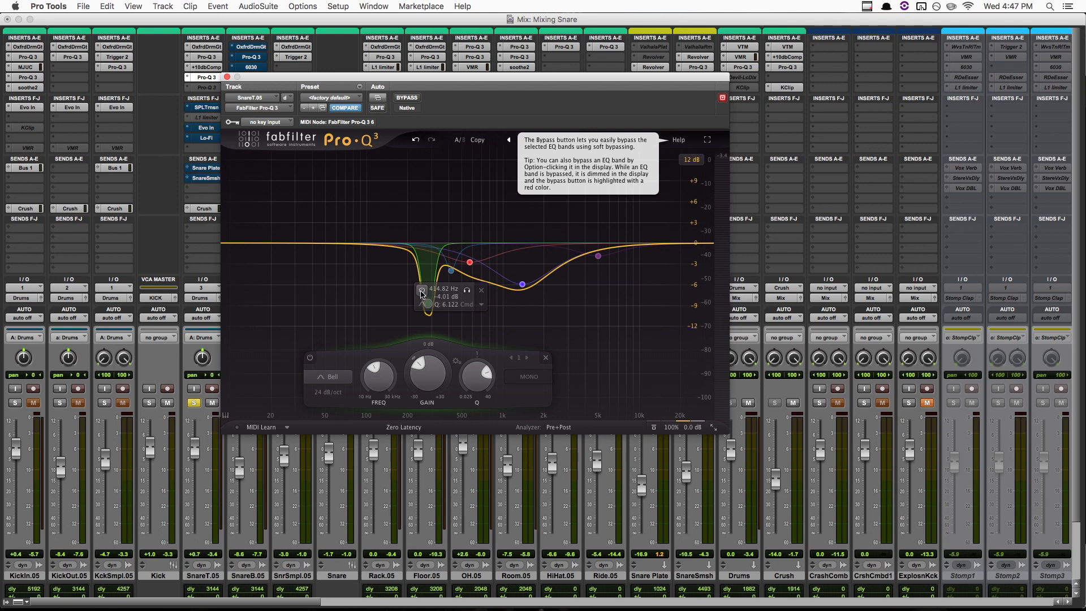
Enable the narrow 414 Hz cut and briefly solo that band during playback
{"action": "key", "text": "space"}
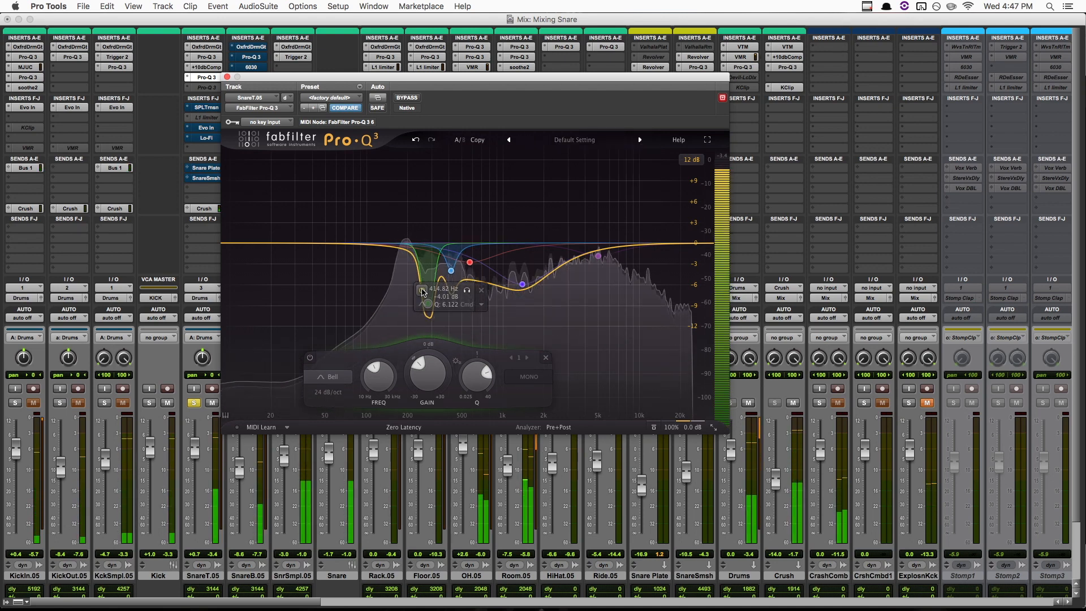
{"action": "left_click", "coordinate": [468, 291]}
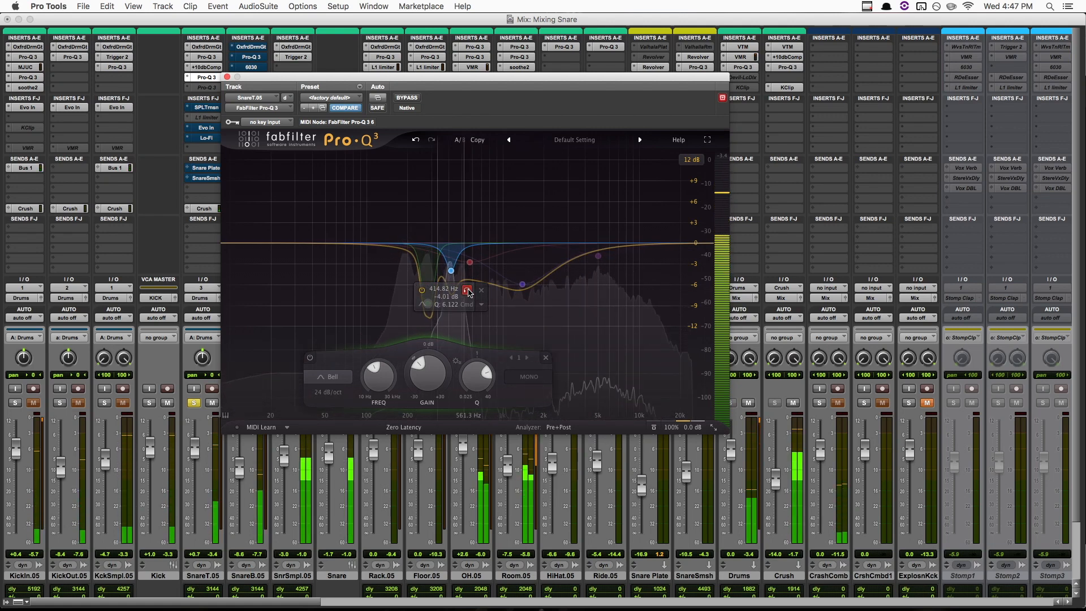
{"action": "left_click", "coordinate": [467, 291]}
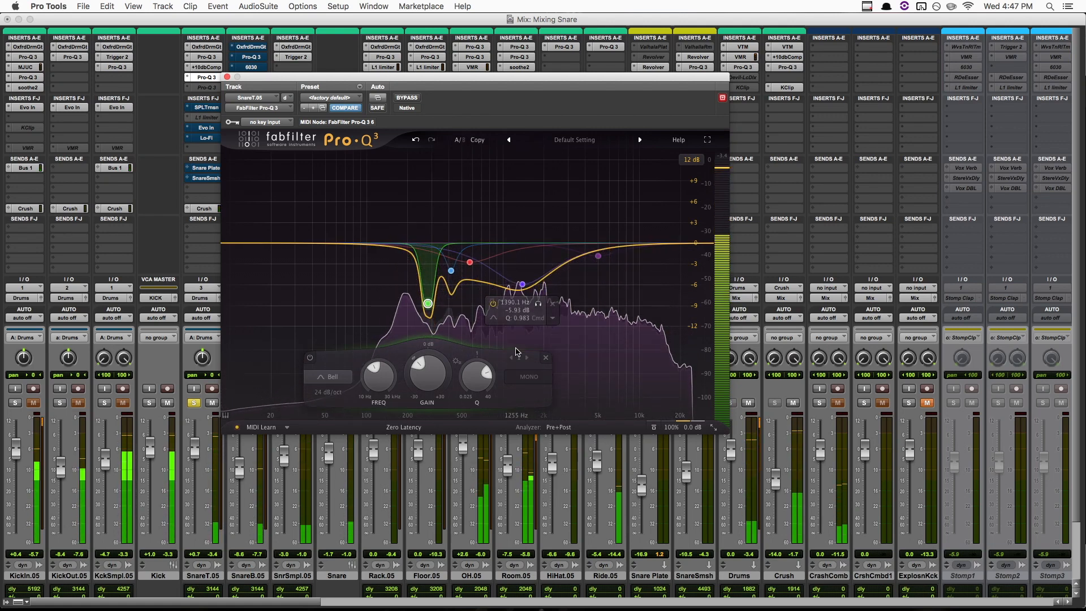
{"action": "key", "text": "space"}
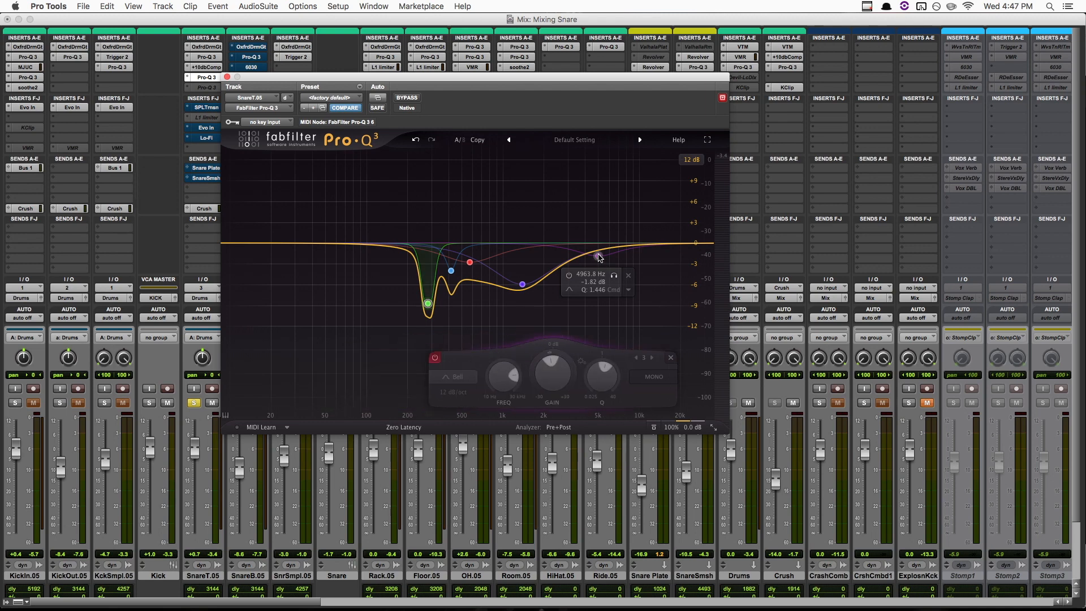
Audition the -1.82 dB Pro-Q 3 cut near 5 kHz off and on during playback, leaving it enabled
{"action": "left_click", "coordinate": [569, 276]}
{"action": "key", "text": "space"}
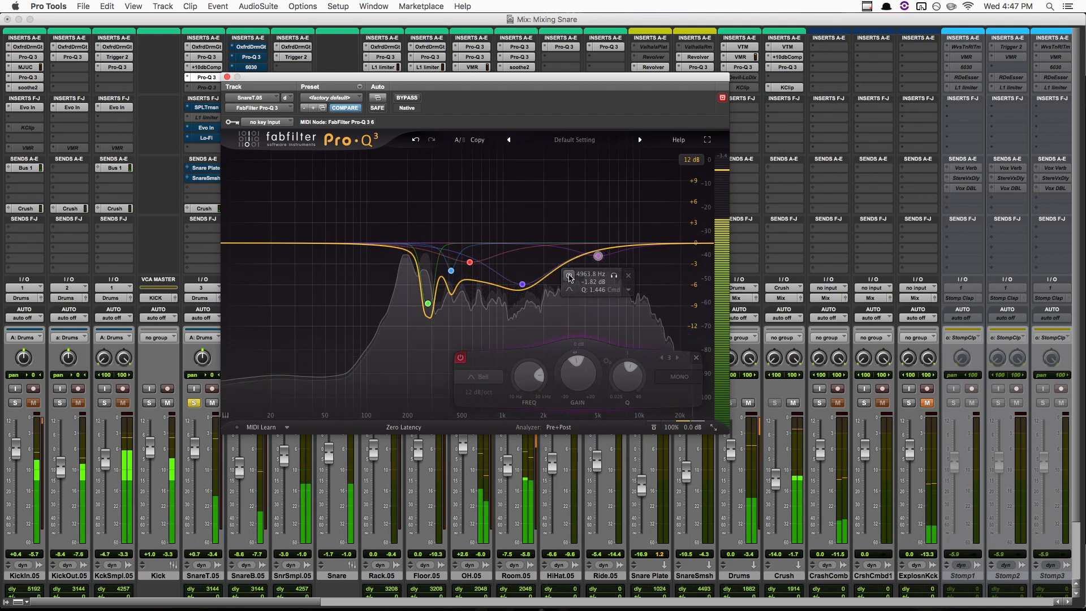
{"action": "left_click", "coordinate": [569, 276]}
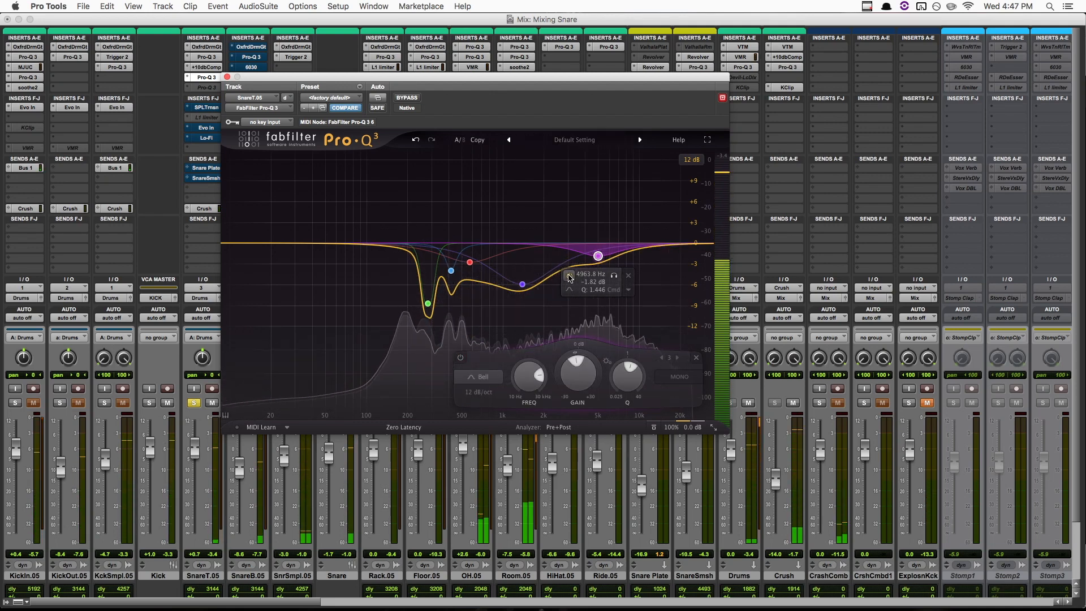
{"action": "left_click", "coordinate": [569, 277]}
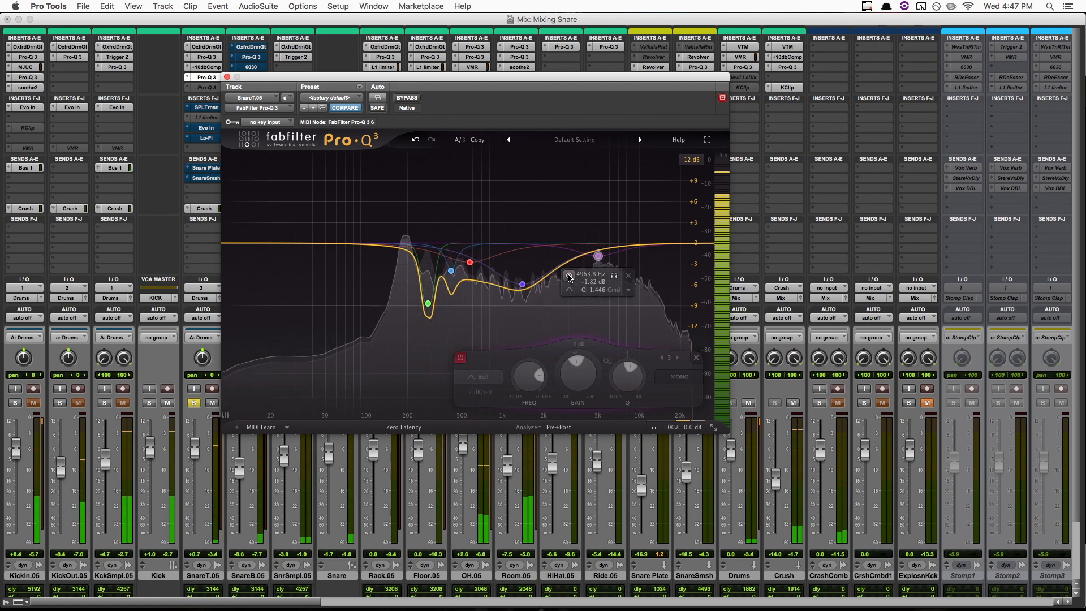
{"action": "left_click", "coordinate": [570, 276]}
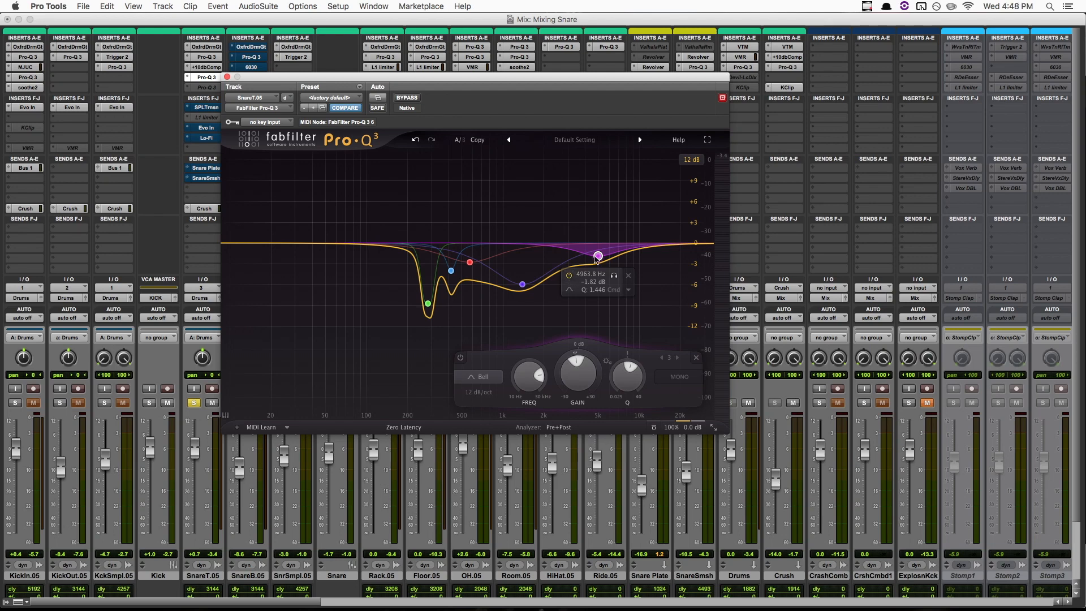
Open the SPL Transient Designer Plus on SnareT.05 and take it out of bypass during playback
{"action": "left_click", "coordinate": [212, 107]}
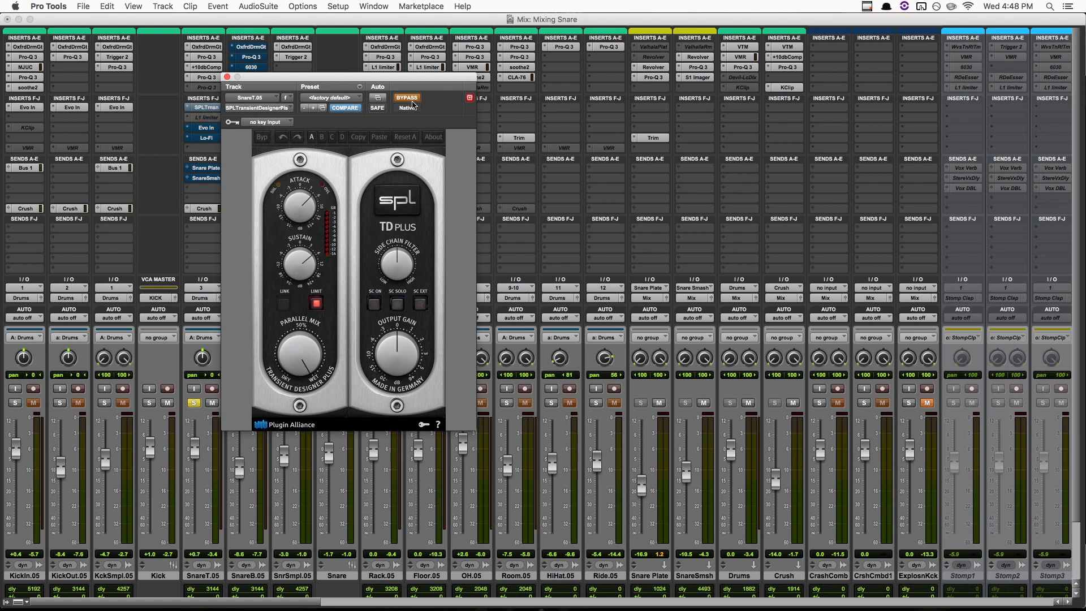
{"action": "key", "text": "space"}
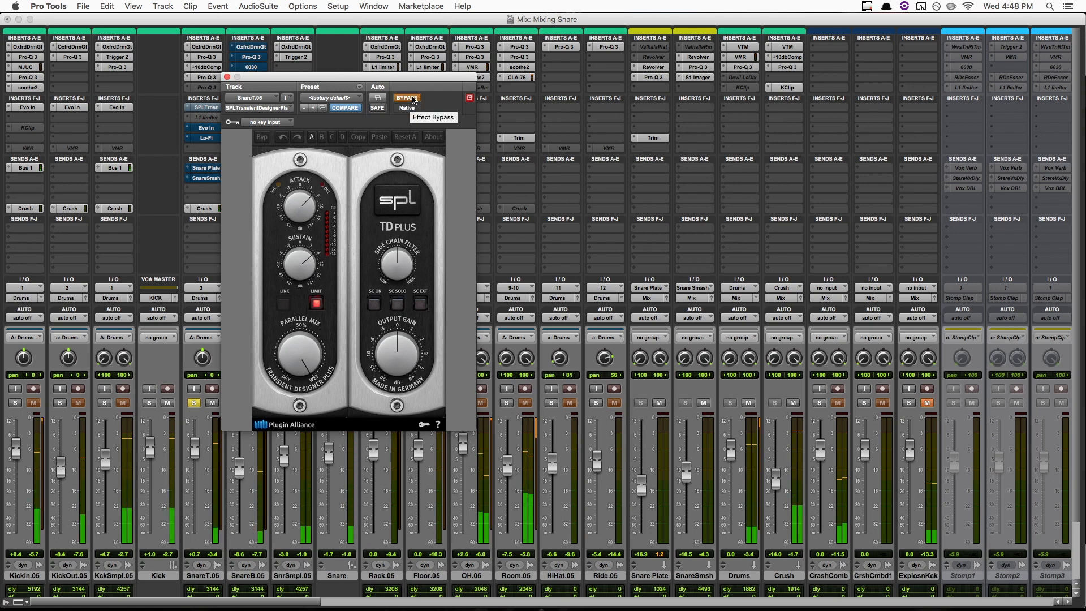
{"action": "left_click", "coordinate": [408, 98]}
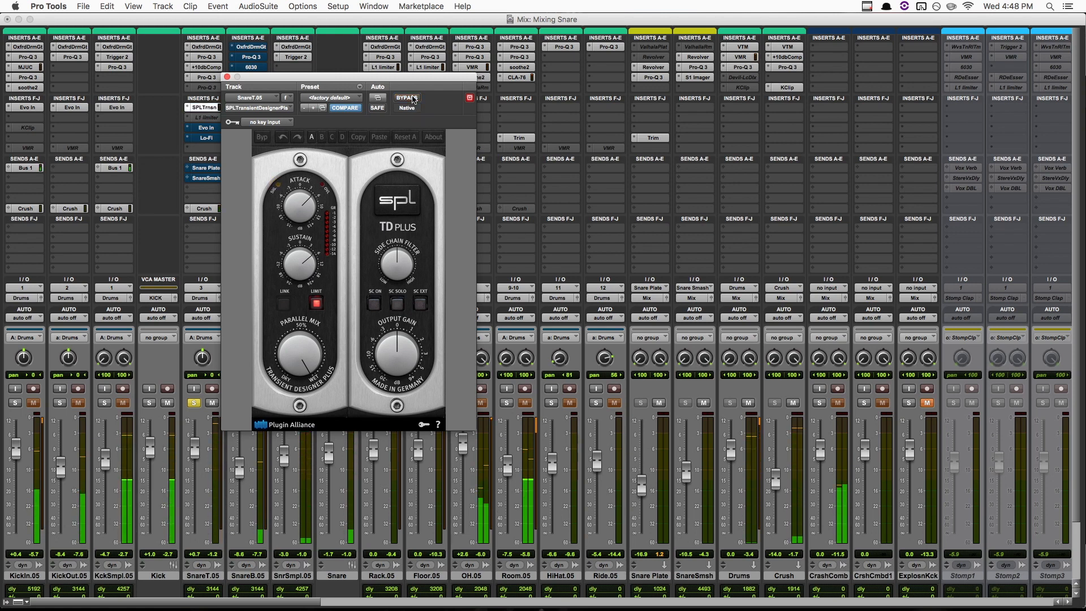
Compare the Transient Designer Plus on SnareT.05 bypassed and active during playback, leaving it active
{"action": "left_click", "coordinate": [414, 99]}
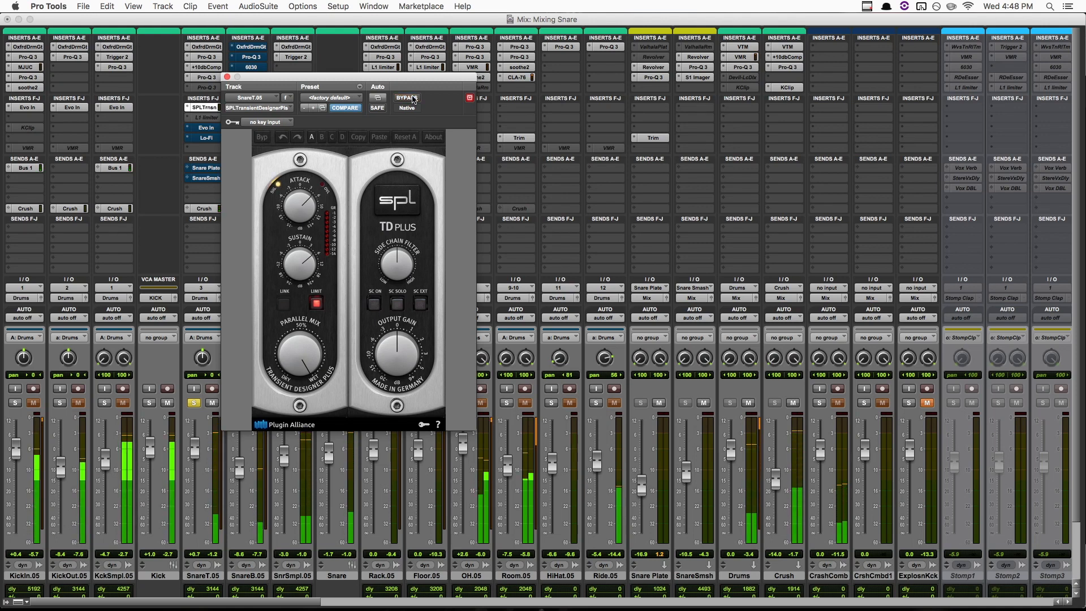
{"action": "left_click", "coordinate": [413, 99]}
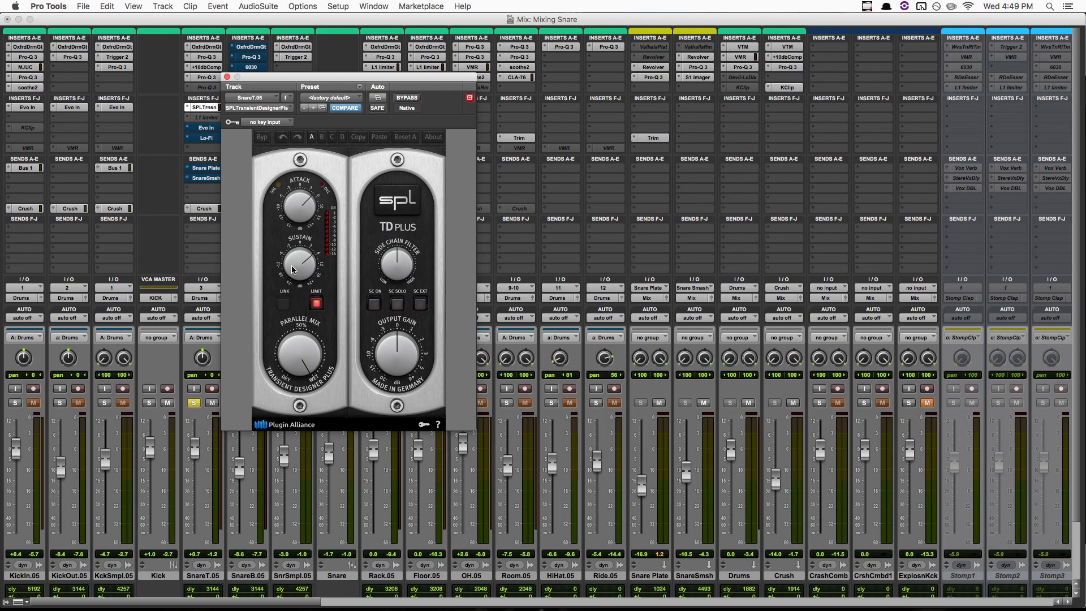
Open Evo In on SnareT.05, take it out of bypass, and move its window clear of the snare inserts
{"action": "left_click", "coordinate": [209, 128]}
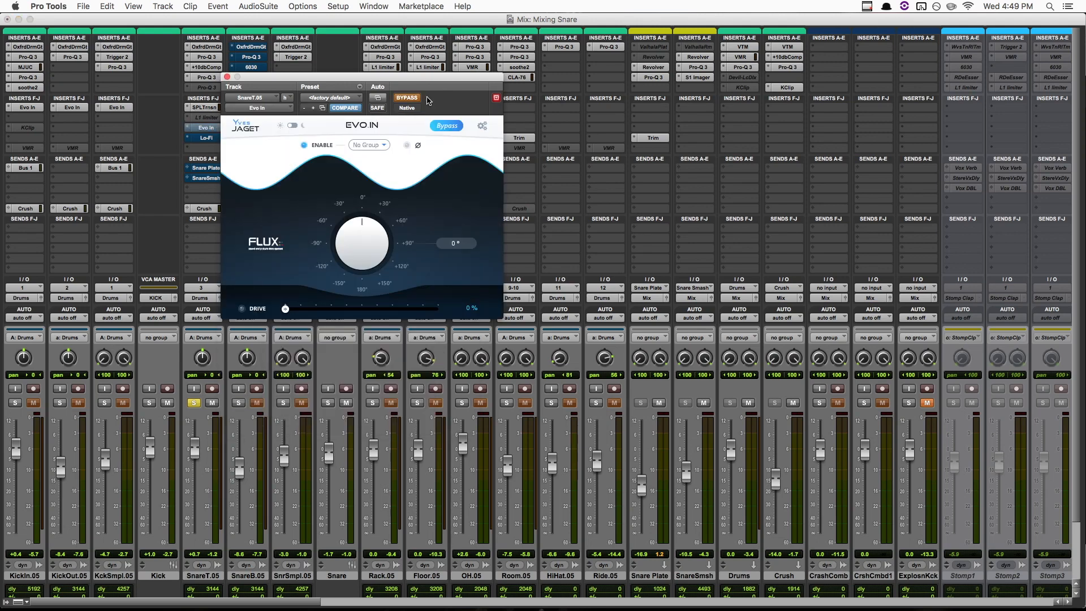
{"action": "left_click", "coordinate": [412, 101]}
{"action": "left_click_drag", "start_coordinate": [394, 83], "coordinate": [538, 88]}
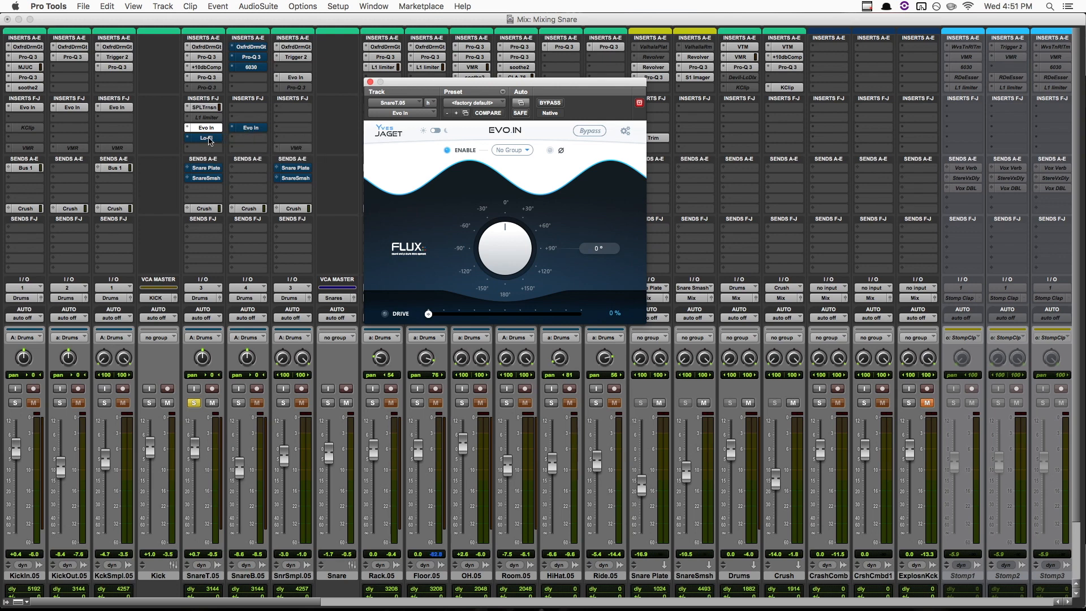
Open Lo-Fi on SnareT.05 and compare it bypassed and active during playback, leaving it active
{"action": "left_click", "coordinate": [208, 138]}
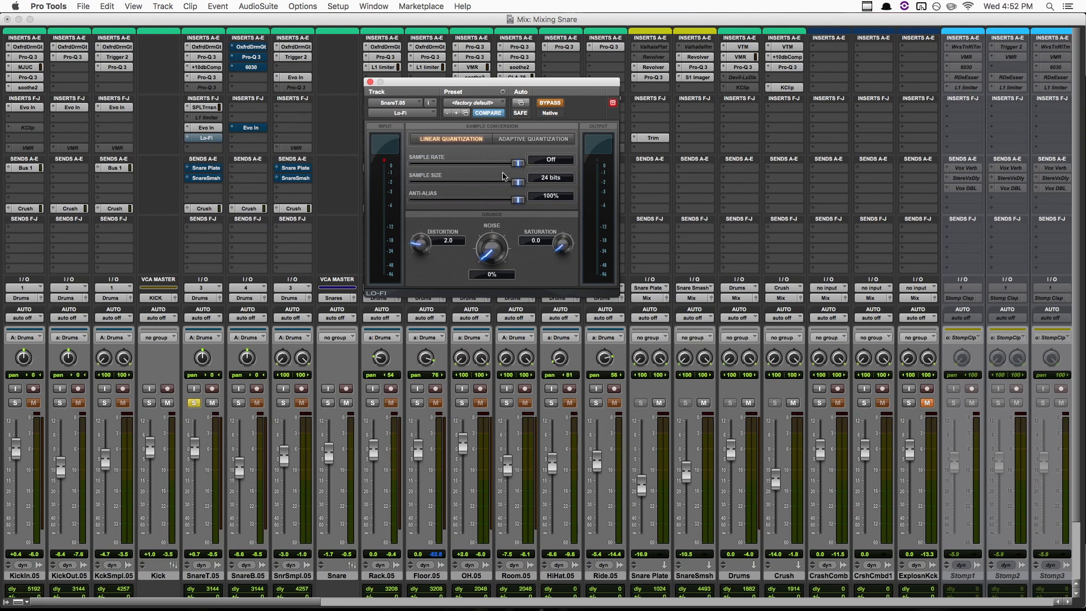
{"action": "key", "text": "space"}
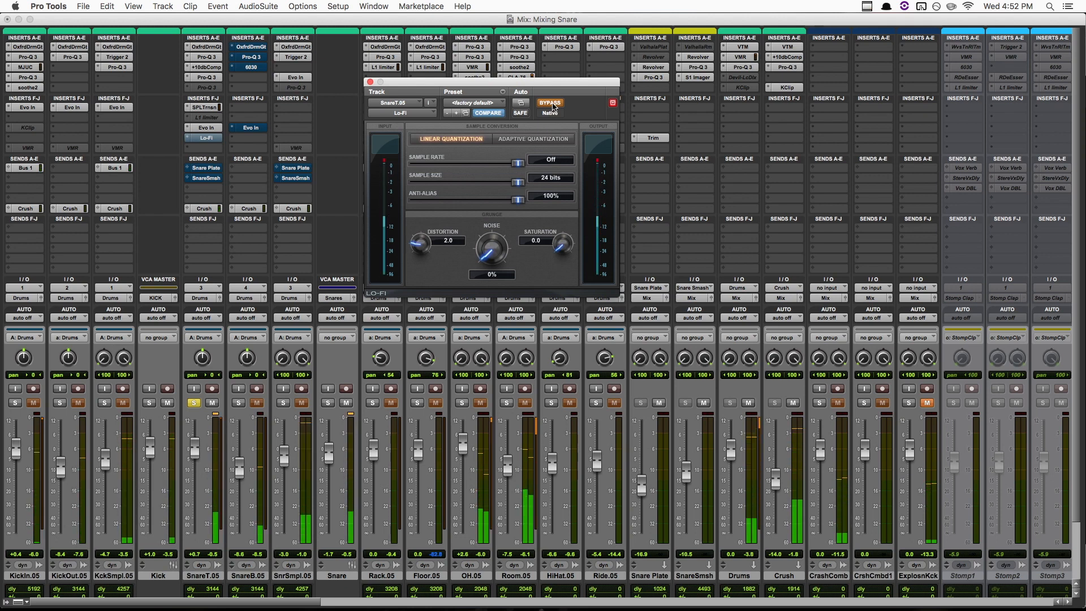
{"action": "left_click", "coordinate": [550, 103]}
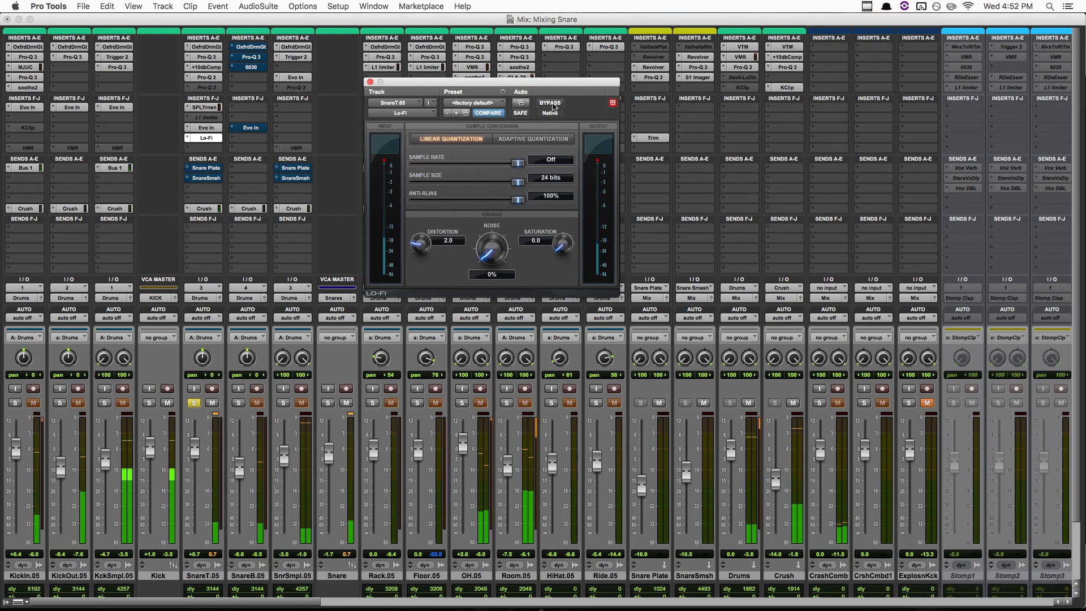
{"action": "left_click", "coordinate": [550, 103]}
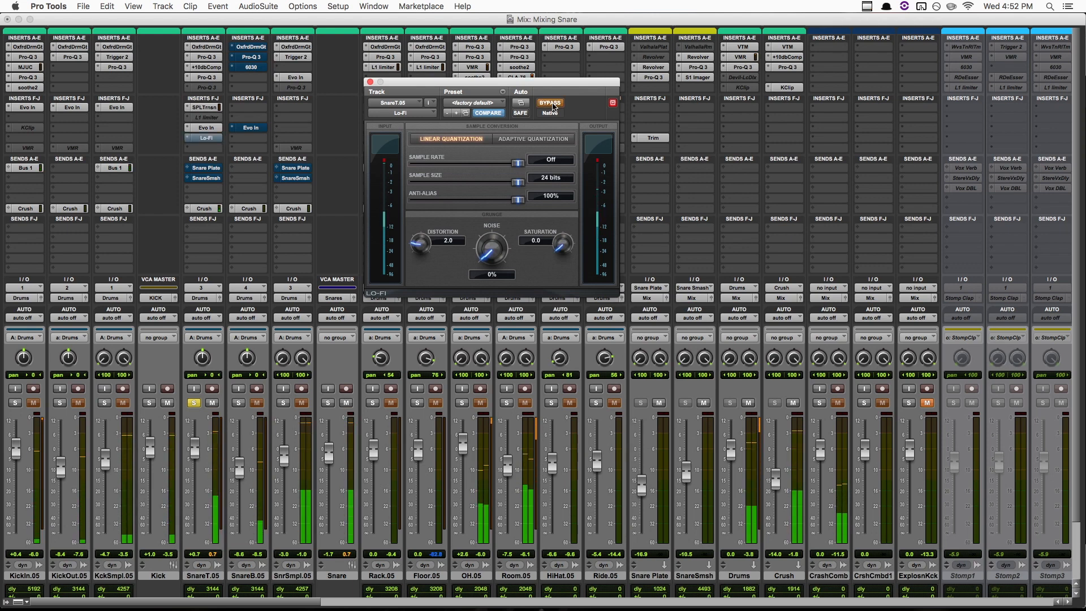
{"action": "left_click", "coordinate": [550, 103]}
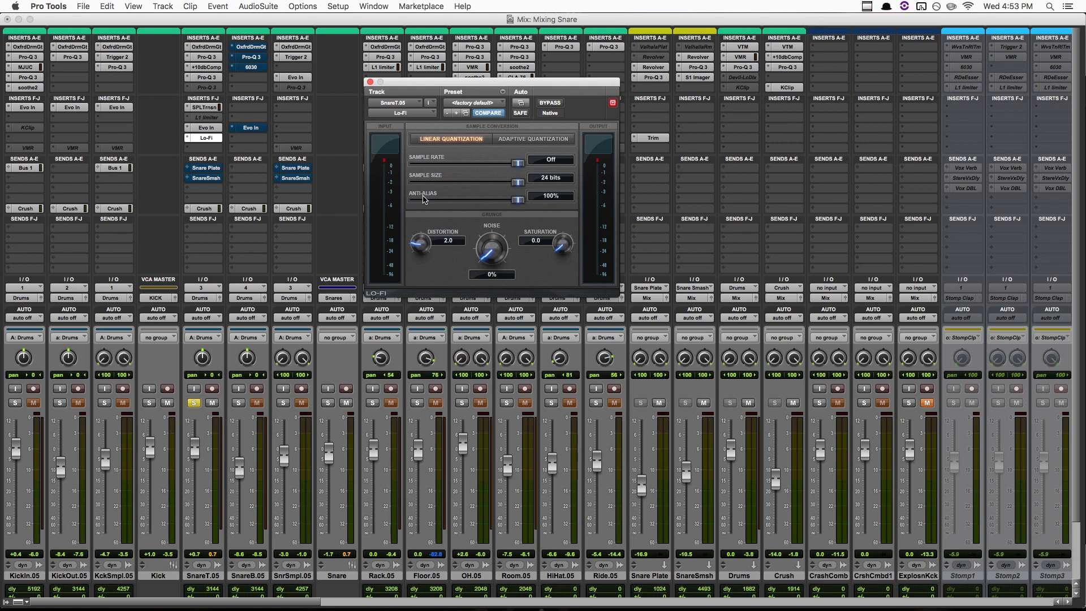
Reopen the SPL Transient Designer Plus on SnareT.05, compare it bypassed and active during playback, and close its window
{"action": "left_click", "coordinate": [211, 108]}
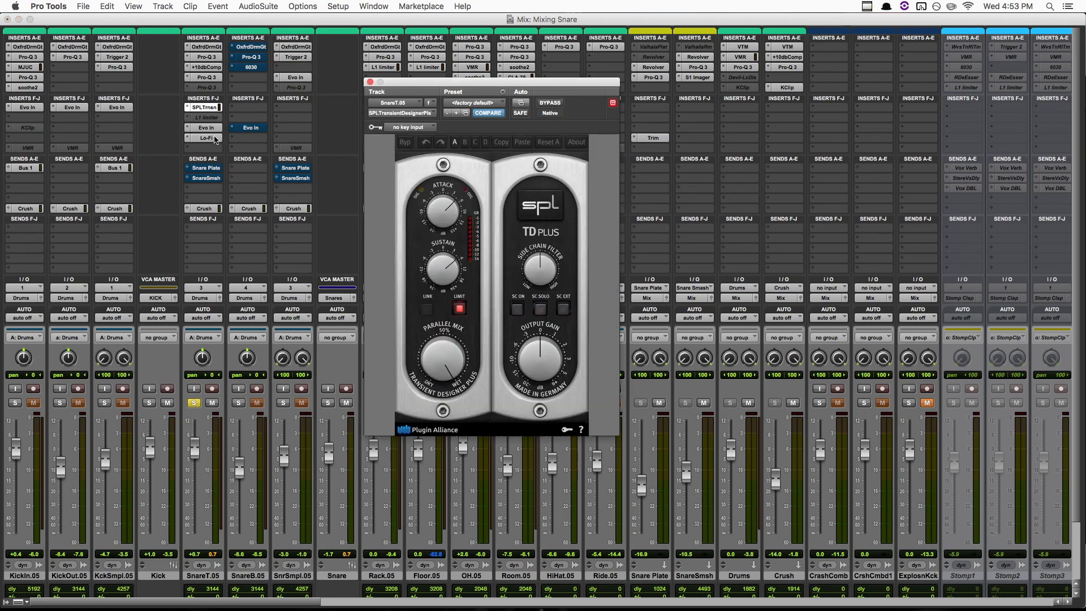
{"action": "left_click", "coordinate": [551, 104]}
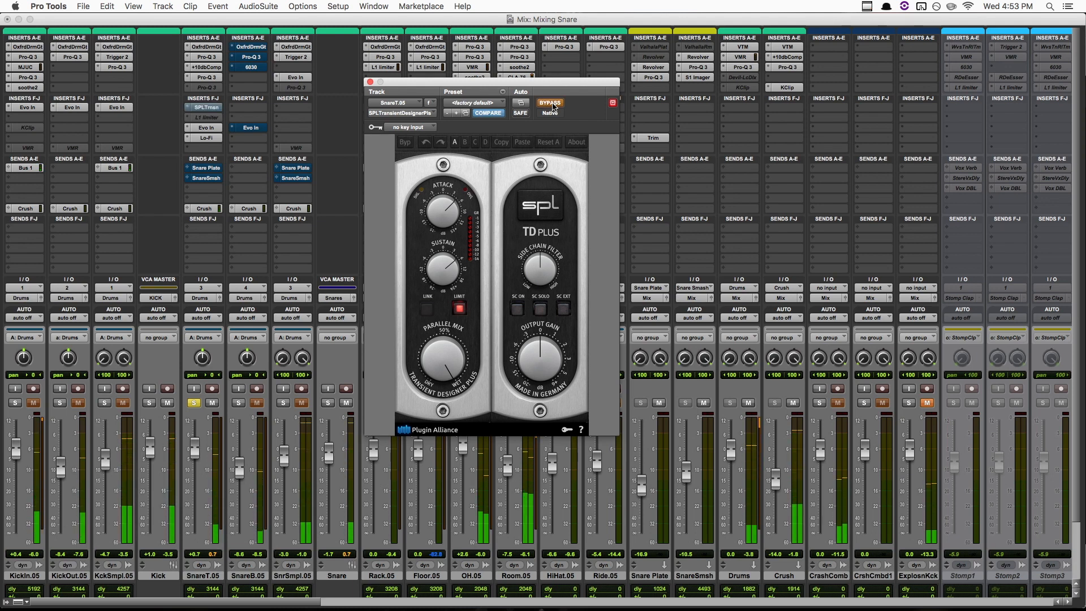
{"action": "left_click", "coordinate": [551, 104]}
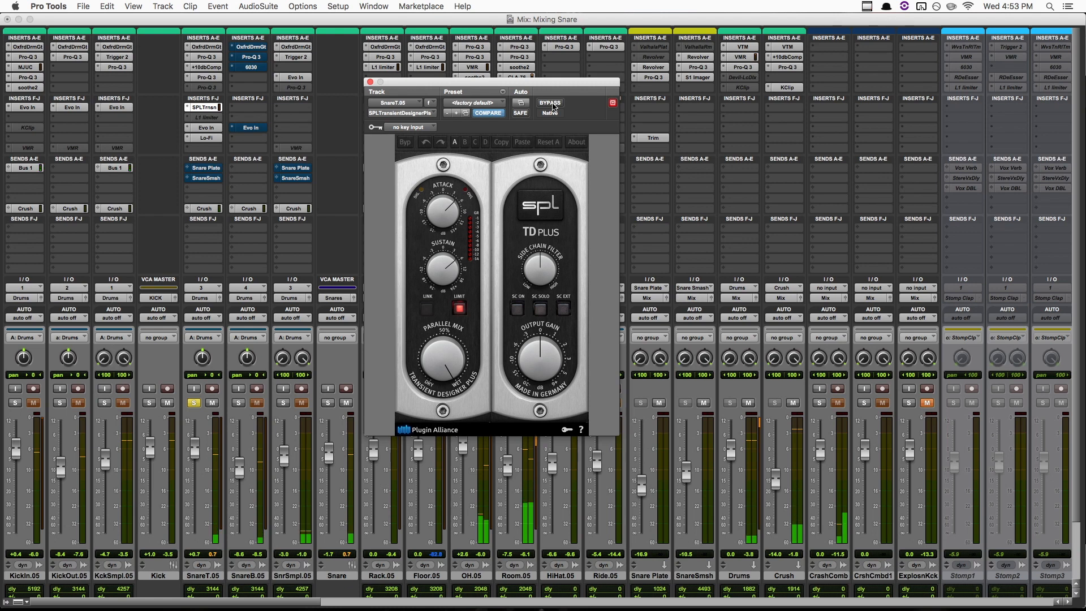
{"action": "left_click", "coordinate": [551, 104]}
{"action": "left_click", "coordinate": [552, 104]}
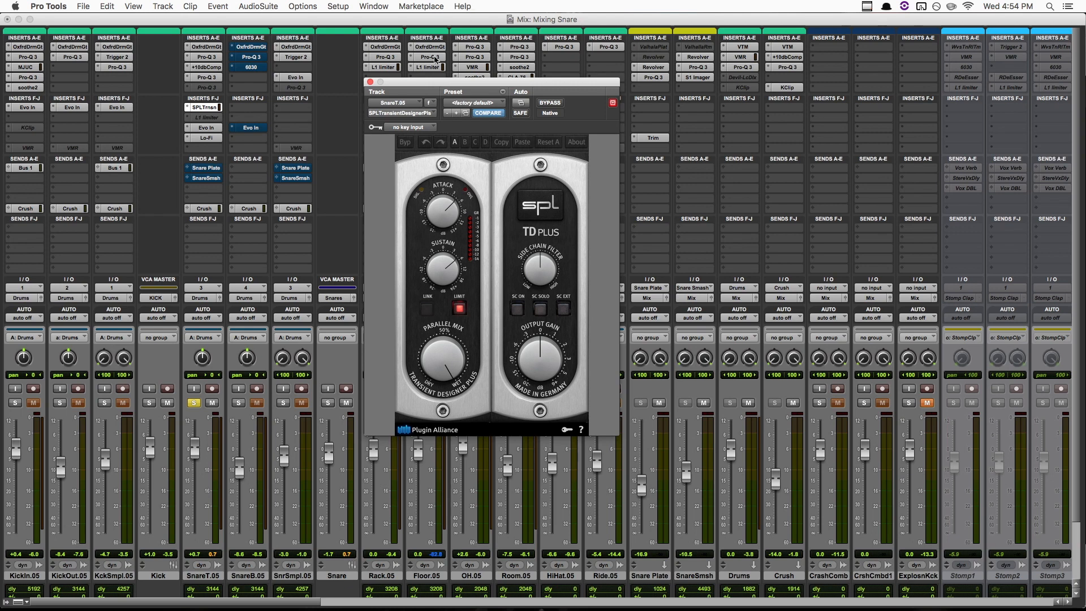
{"action": "left_click", "coordinate": [370, 82]}
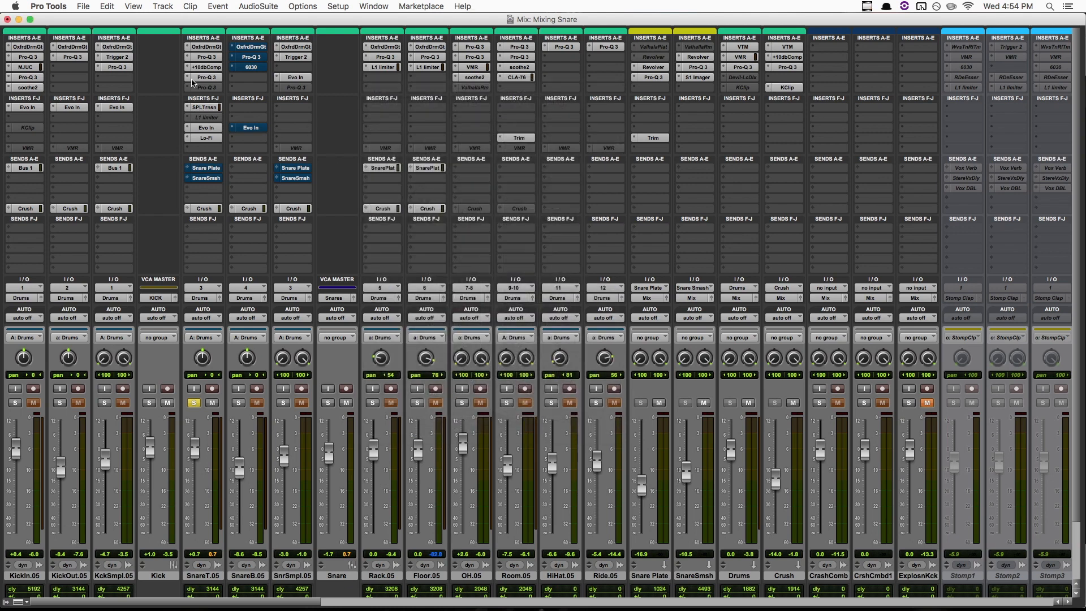
Bypass all inserts on SnareT.05 at once, start playback, and re-enable them to compare the whole chain
{"action": "left_click", "coordinate": [207, 50], "text": "alt+super"}
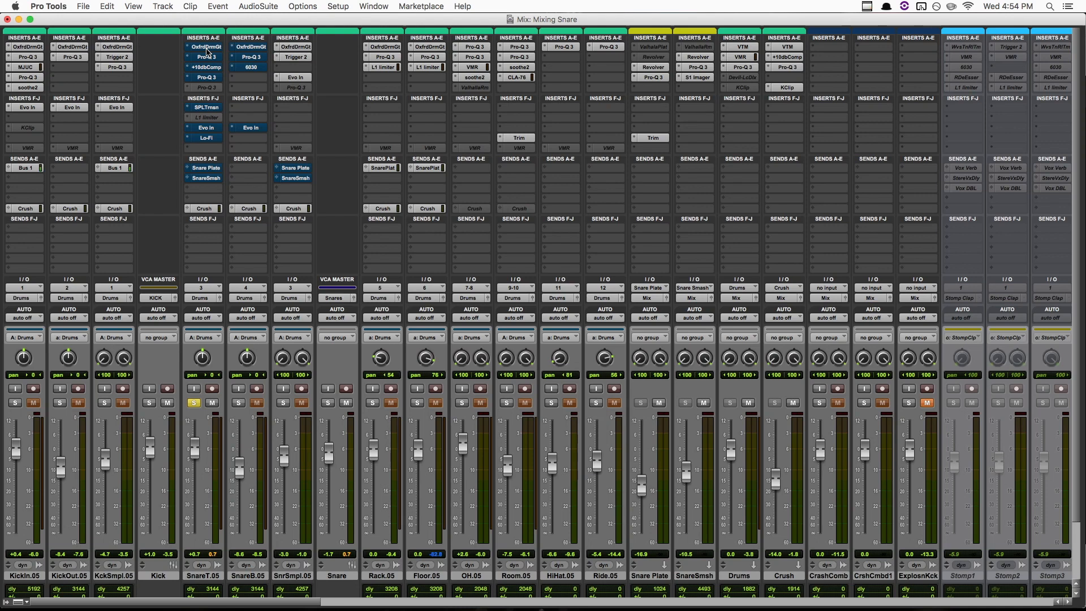
{"action": "key", "text": "space"}
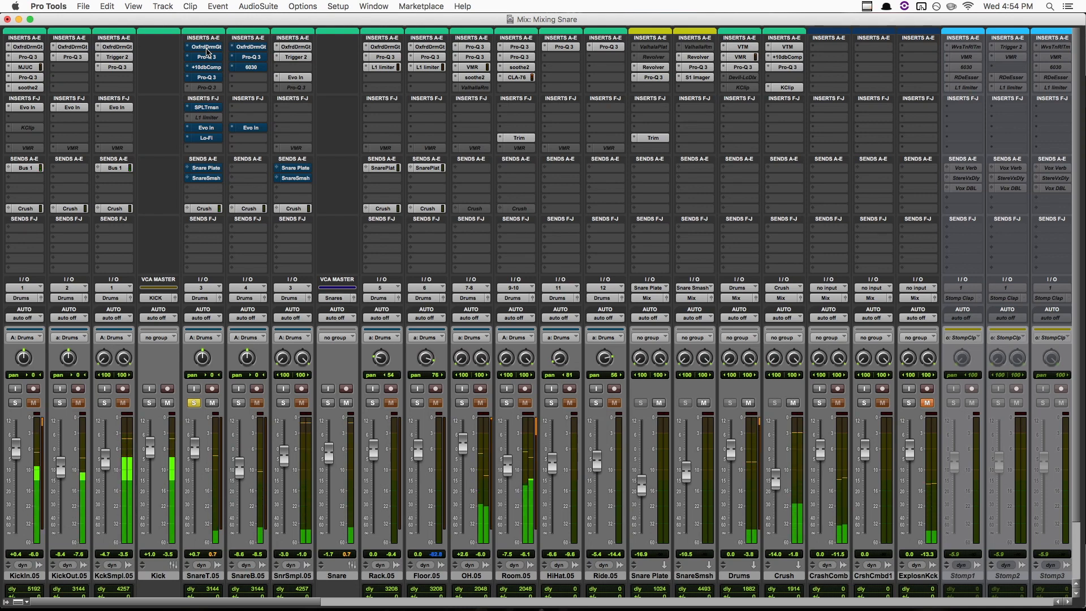
{"action": "left_click", "coordinate": [206, 50], "text": "alt+super"}
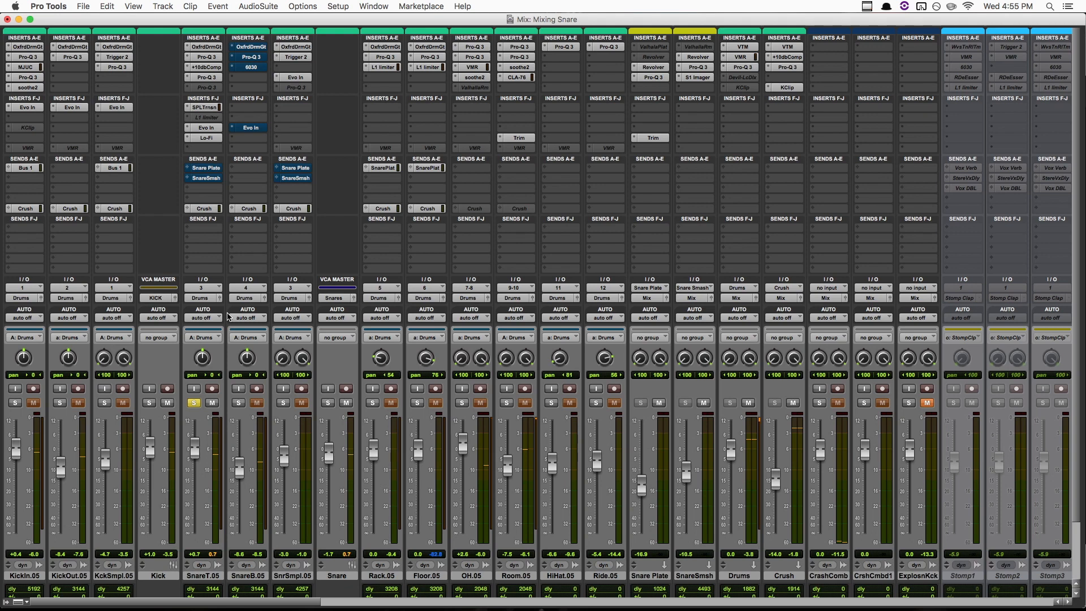
Switch the solo from SnareT.05 to SnareB.05 and play back the bottom snare with its inserts bypassed
{"action": "left_click", "coordinate": [239, 403]}
{"action": "left_click", "coordinate": [194, 403]}
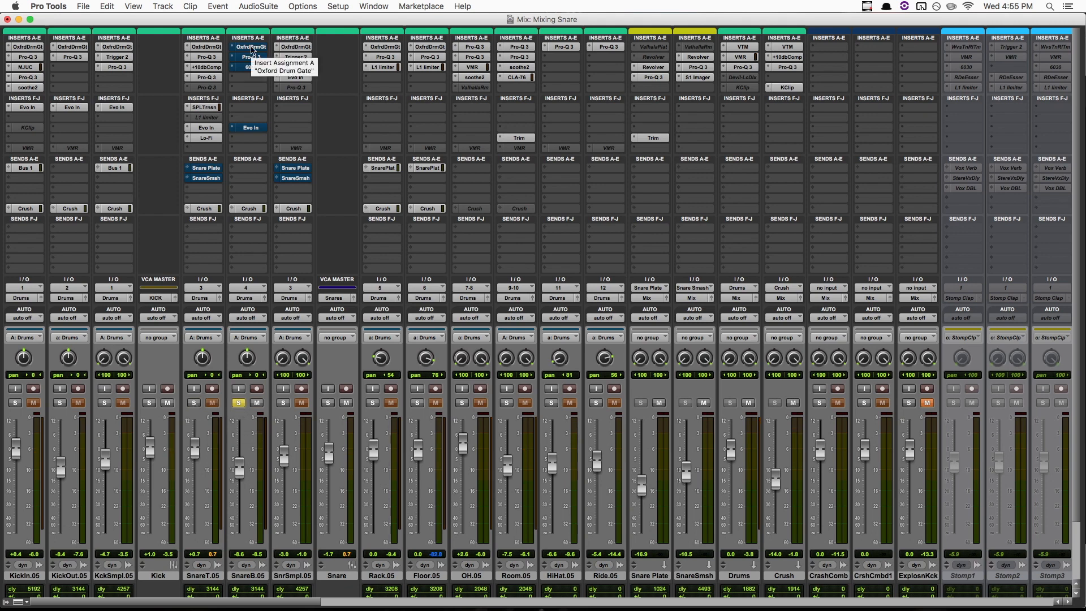
{"action": "key", "text": "space"}
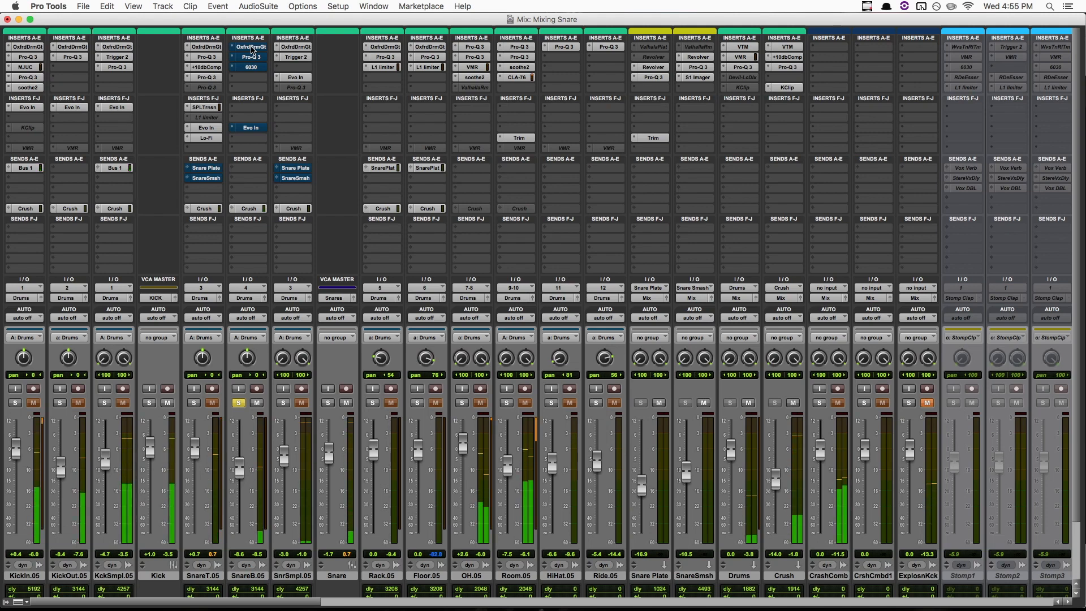
Take the Oxford Drum Gate and Pro-Q 3 on SnareB.05 out of bypass
{"action": "left_click", "coordinate": [251, 48]}
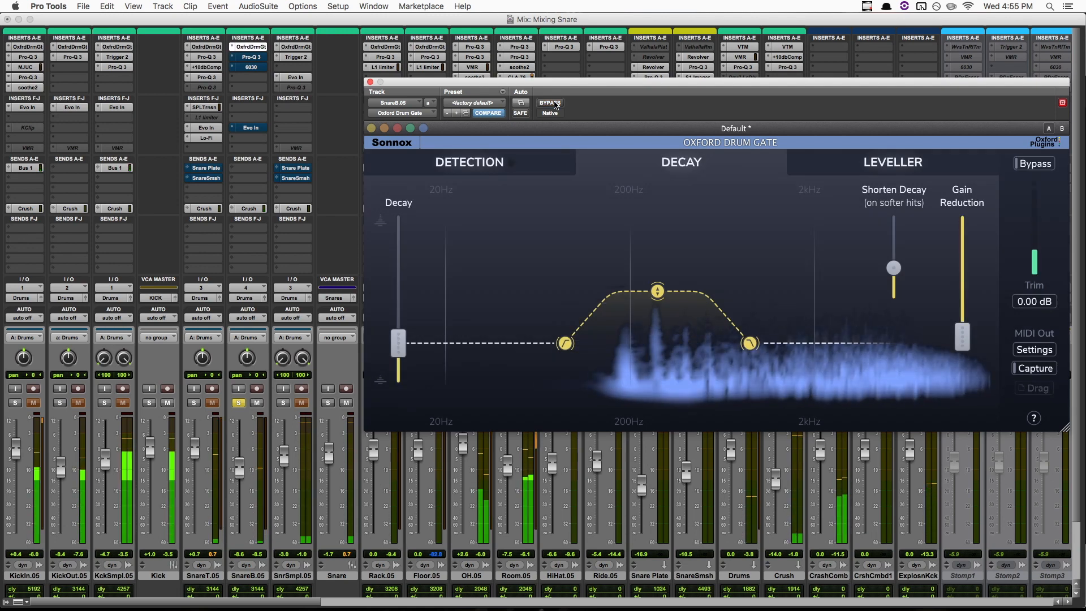
{"action": "left_click", "coordinate": [251, 56]}
{"action": "left_click", "coordinate": [554, 104]}
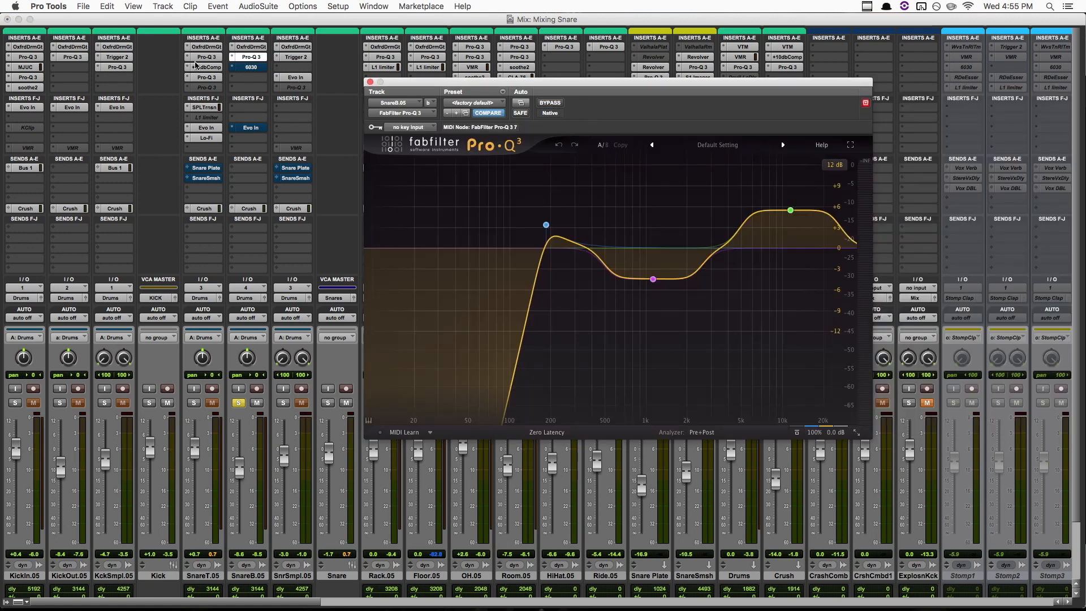
Compare Pro-Q 3 on SnareB.05 bypassed and active during playback, and inspect its 1127.5 Hz cut and high-frequency boost
{"action": "left_click", "coordinate": [213, 57]}
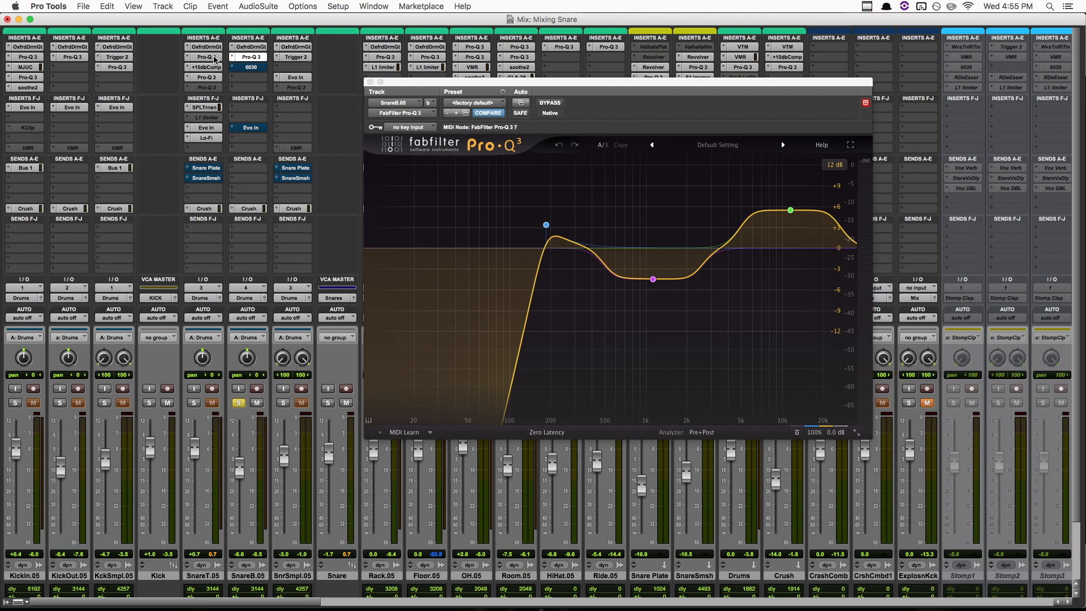
{"action": "left_click", "coordinate": [253, 58]}
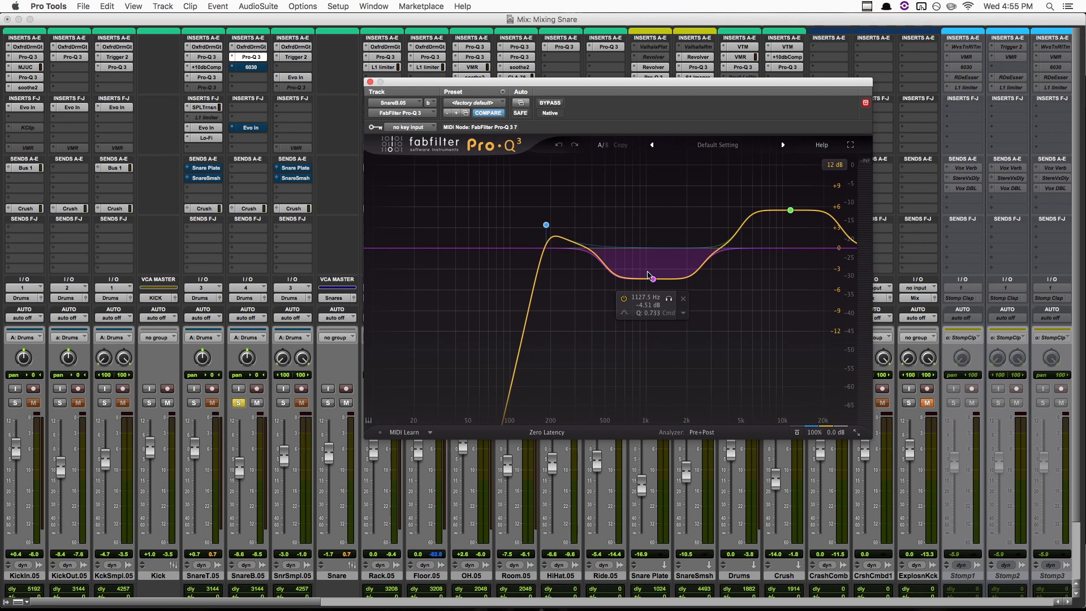
{"action": "left_click", "coordinate": [550, 103]}
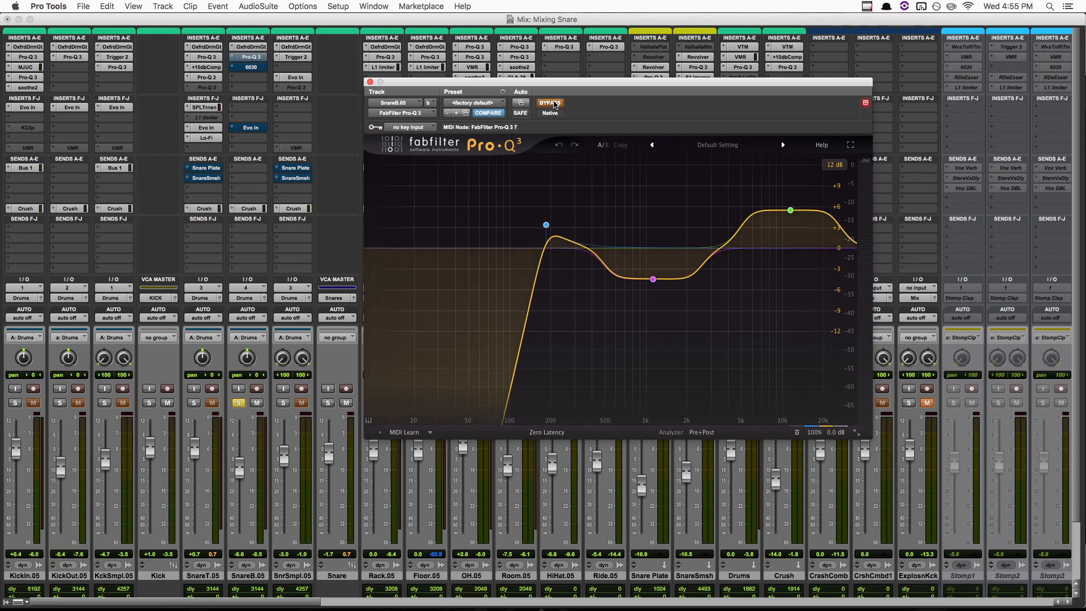
{"action": "key", "text": "space"}
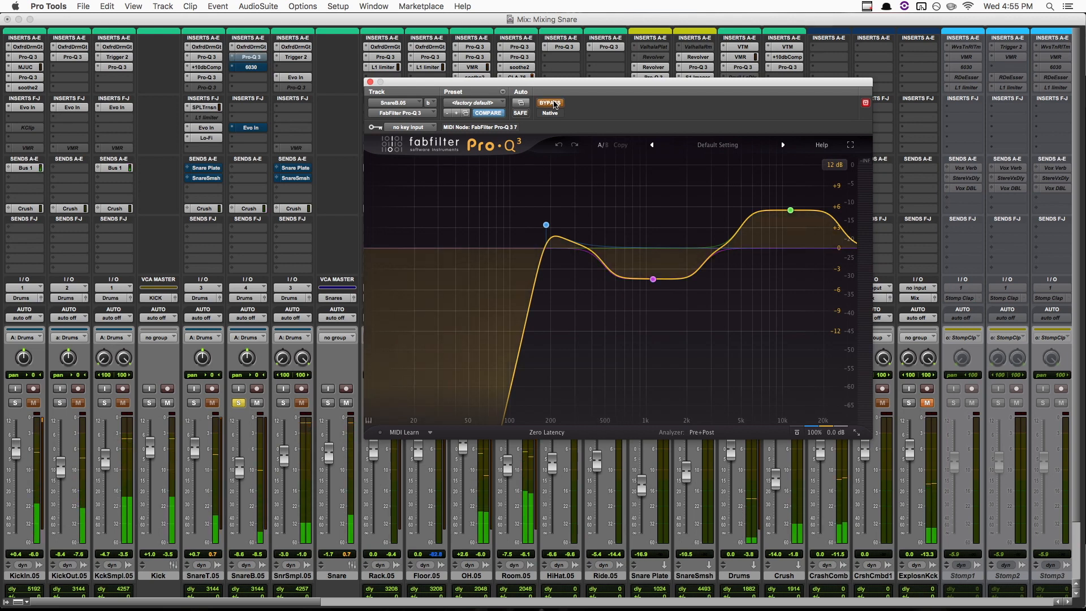
{"action": "left_click", "coordinate": [550, 103]}
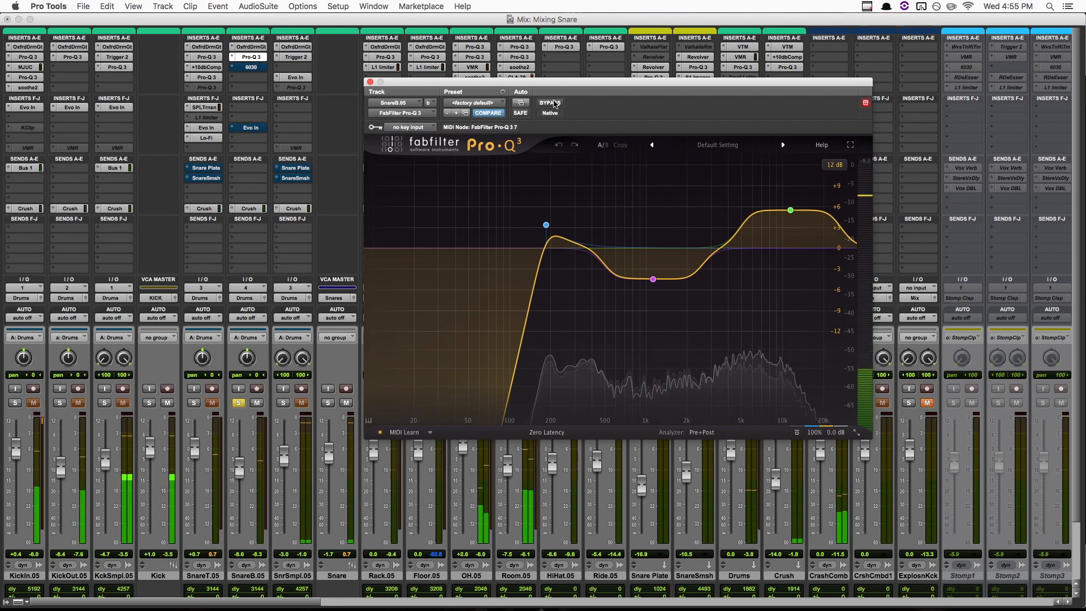
{"action": "mouse_move", "coordinate": [663, 302]}
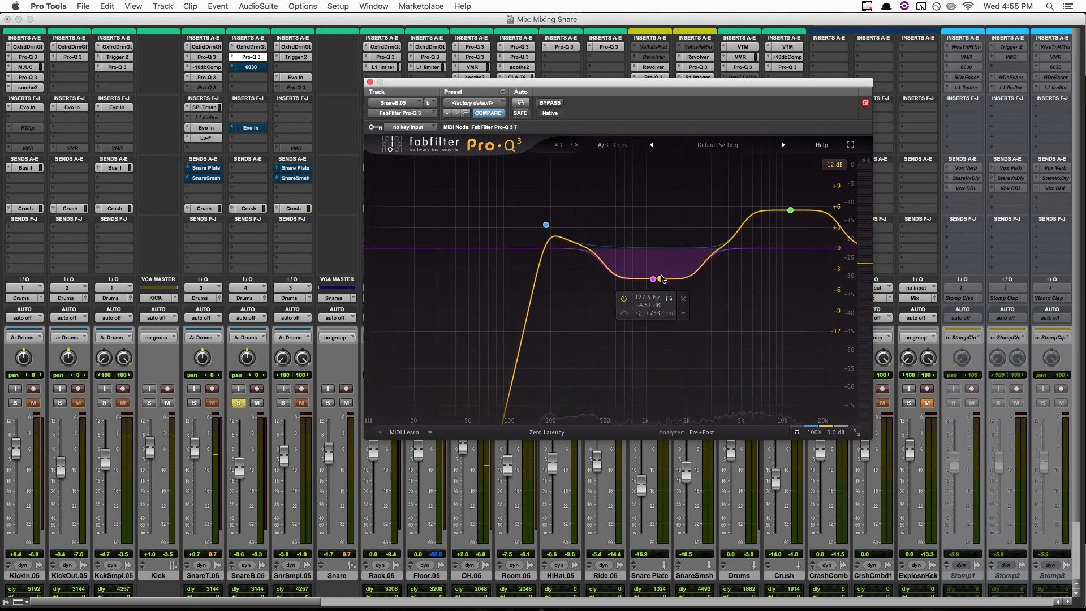
{"action": "mouse_move", "coordinate": [789, 213]}
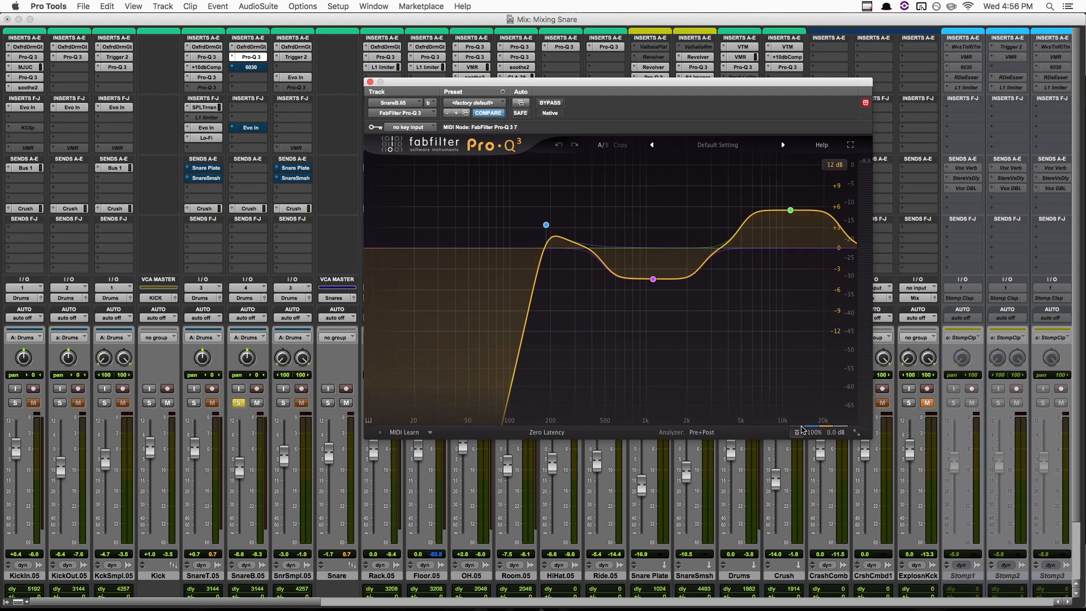
Open the 6030 Ultimate Compressor on SnareB.05 and compare it active and bypassed during playback, leaving it active
{"action": "left_click", "coordinate": [259, 73]}
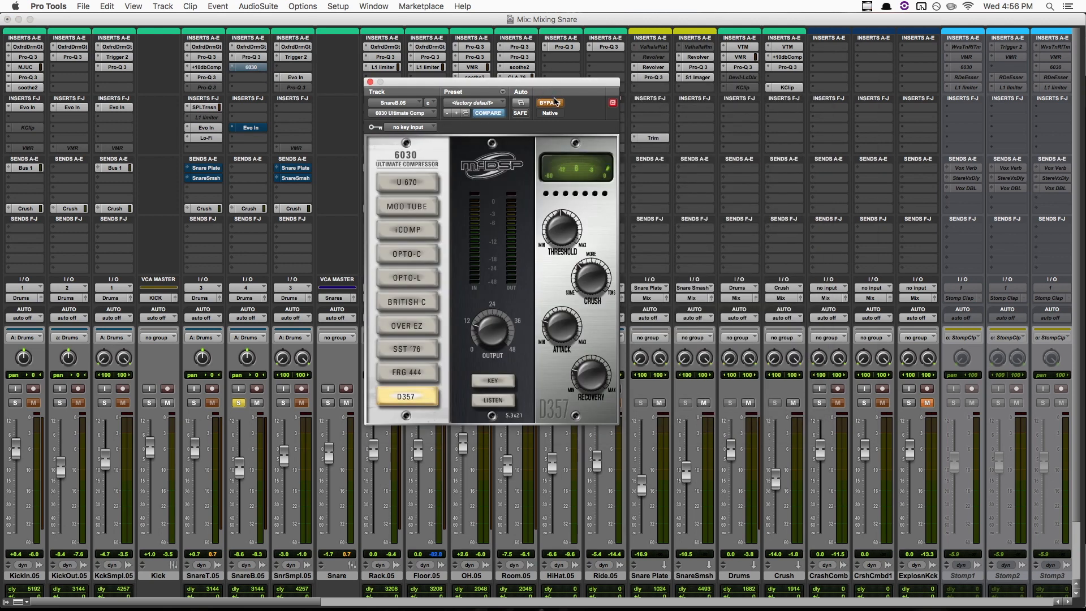
{"action": "left_click", "coordinate": [553, 103]}
{"action": "key", "text": "space"}
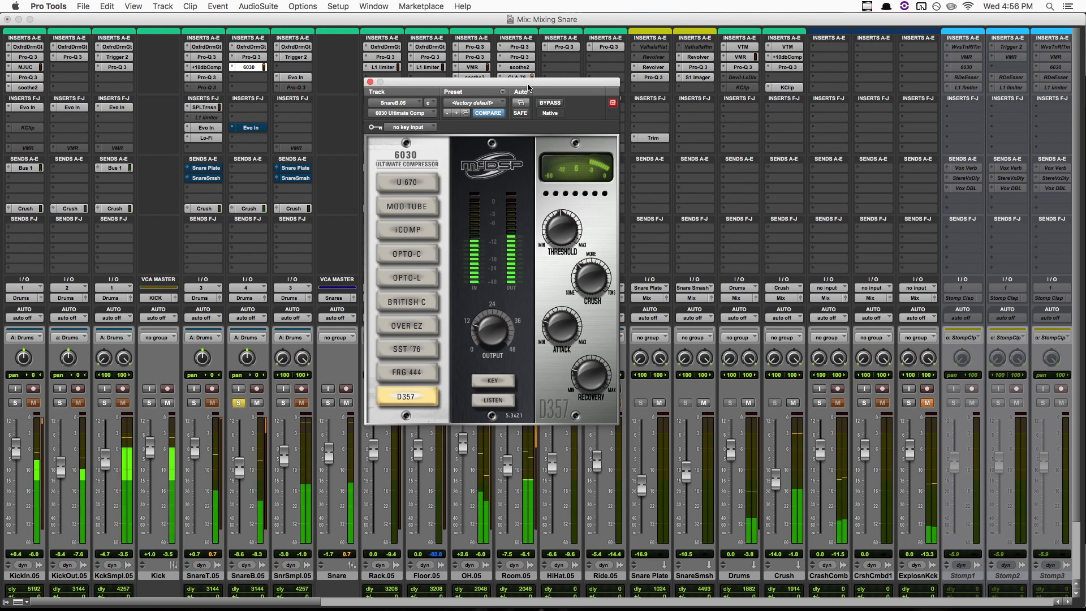
{"action": "left_click", "coordinate": [550, 103]}
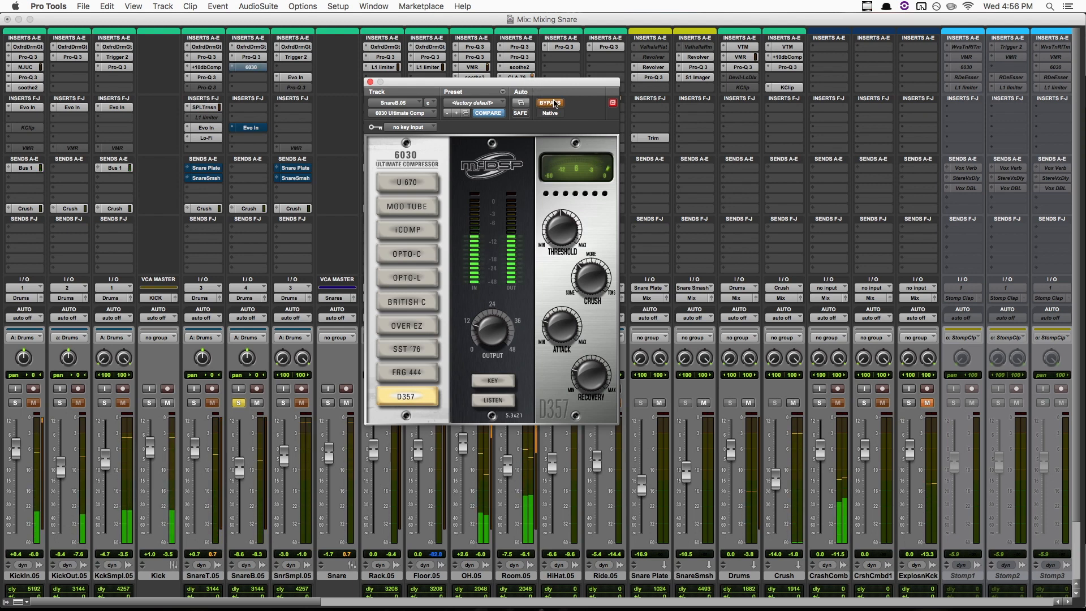
{"action": "left_click", "coordinate": [550, 103]}
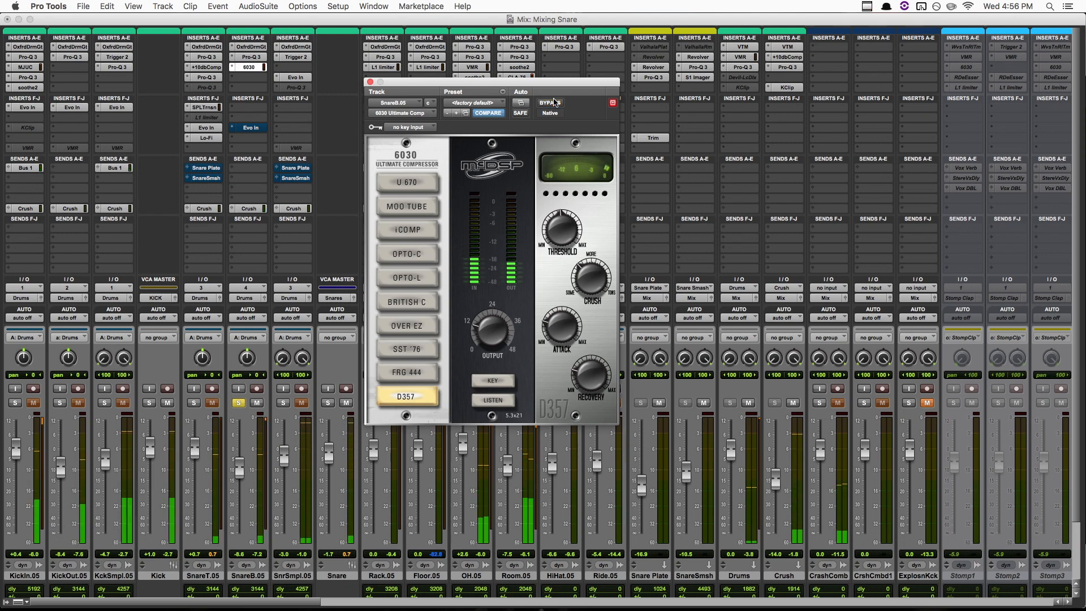
{"action": "key", "text": "space"}
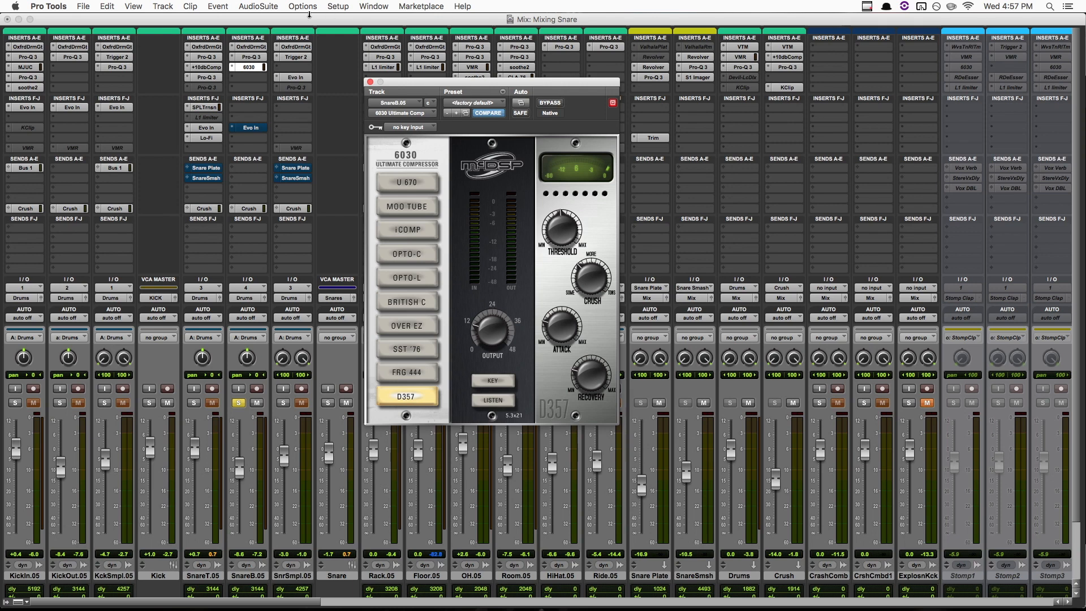
Open Evo In on SnareB.05 and take it out of bypass
{"action": "left_click", "coordinate": [253, 128]}
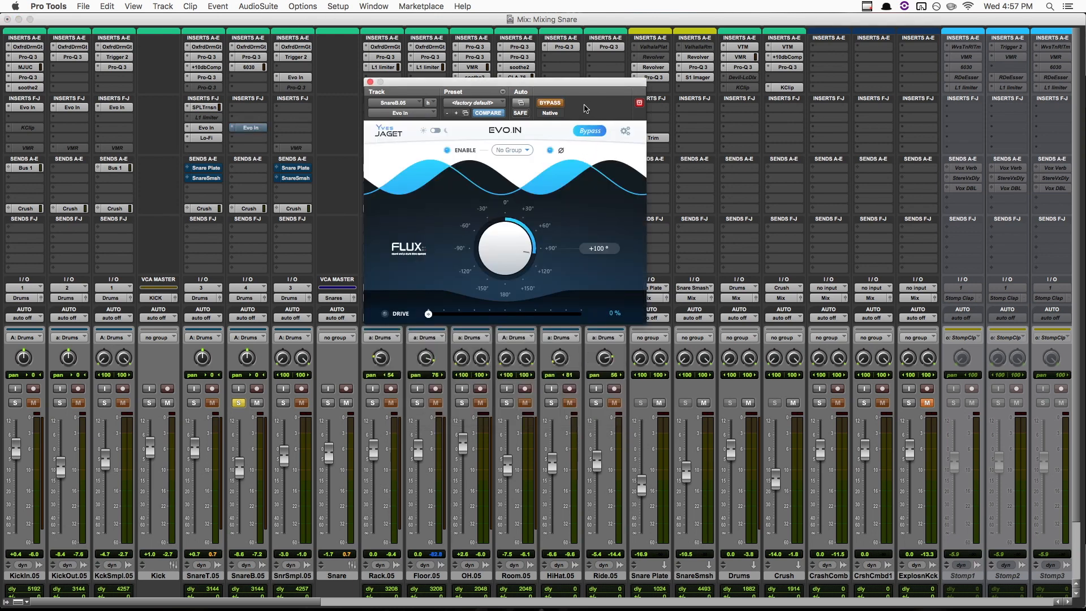
{"action": "left_click", "coordinate": [555, 103]}
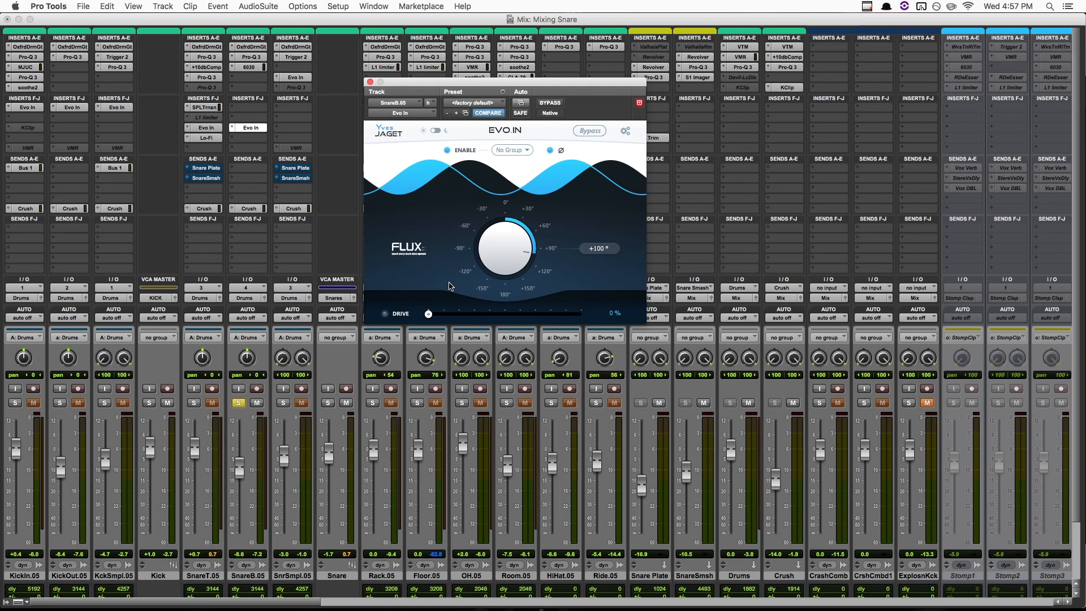
Solo SnareT.05 and compare it with and without SnareB.05 soloed during playback, leaving both soloed
{"action": "left_click", "coordinate": [193, 403]}
{"action": "left_click", "coordinate": [239, 403]}
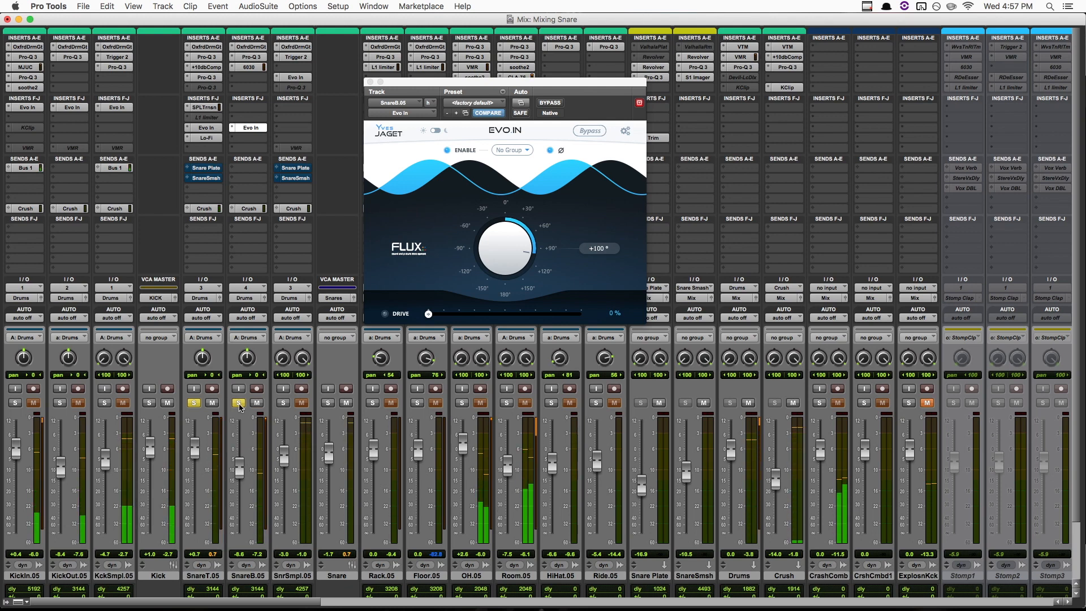
{"action": "left_click", "coordinate": [238, 402]}
{"action": "left_click", "coordinate": [239, 402]}
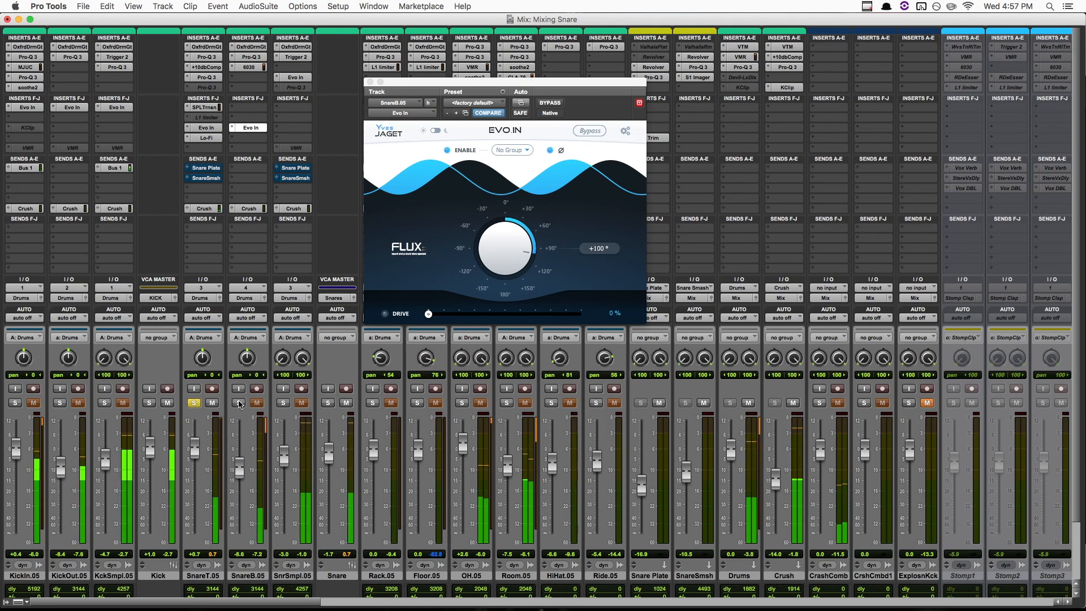
{"action": "left_click", "coordinate": [239, 403]}
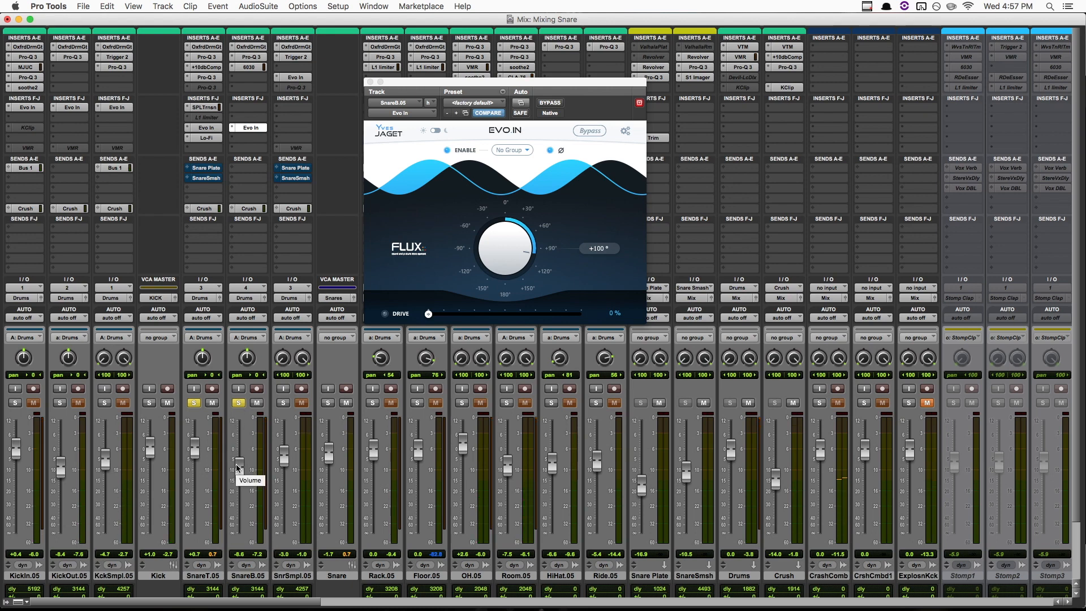
Try a higher fader level on SnareB.05 during playback, stop, and undo the fader move
{"action": "left_click_drag", "start_coordinate": [237, 467], "coordinate": [237, 450]}
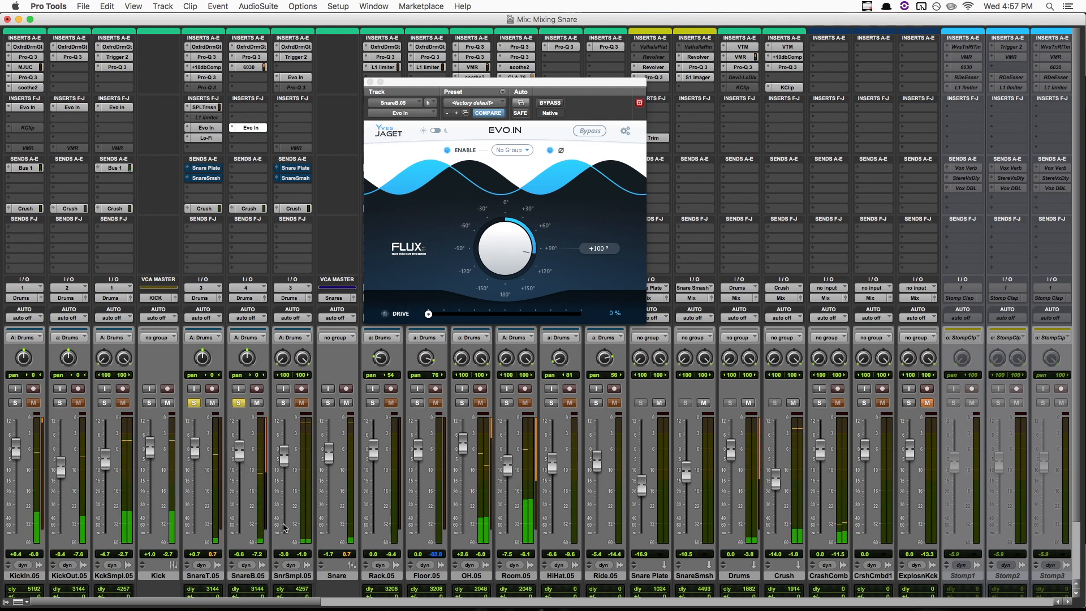
{"action": "key", "text": "space"}
{"action": "key", "text": "super+z"}
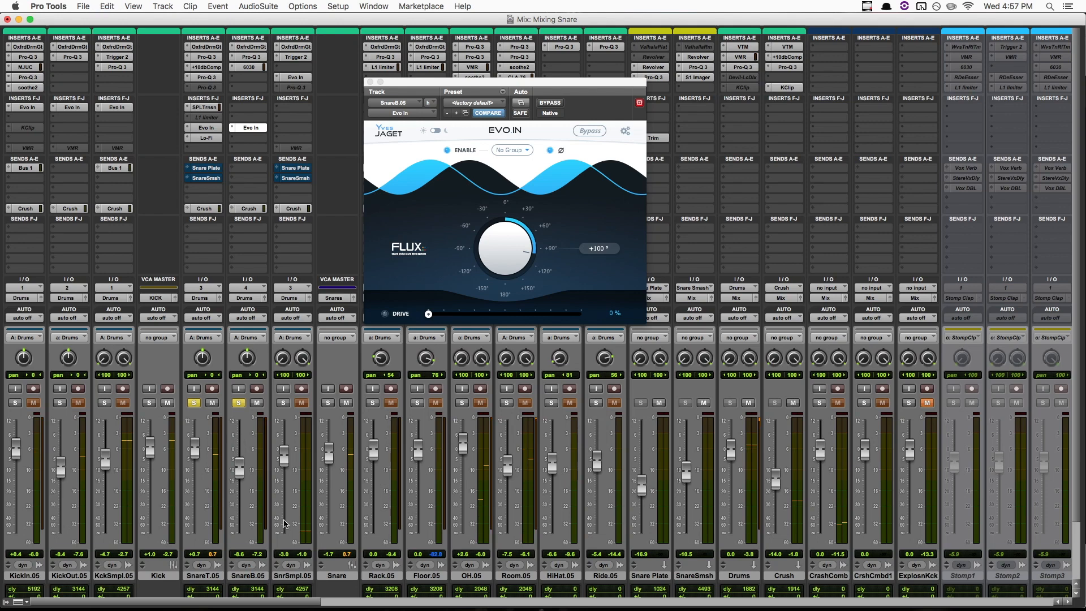
Solo only SnrSmpl.05, open its Trigger 2 plugin, and play the triggered snare samples
{"action": "left_click", "coordinate": [283, 403], "text": "super"}
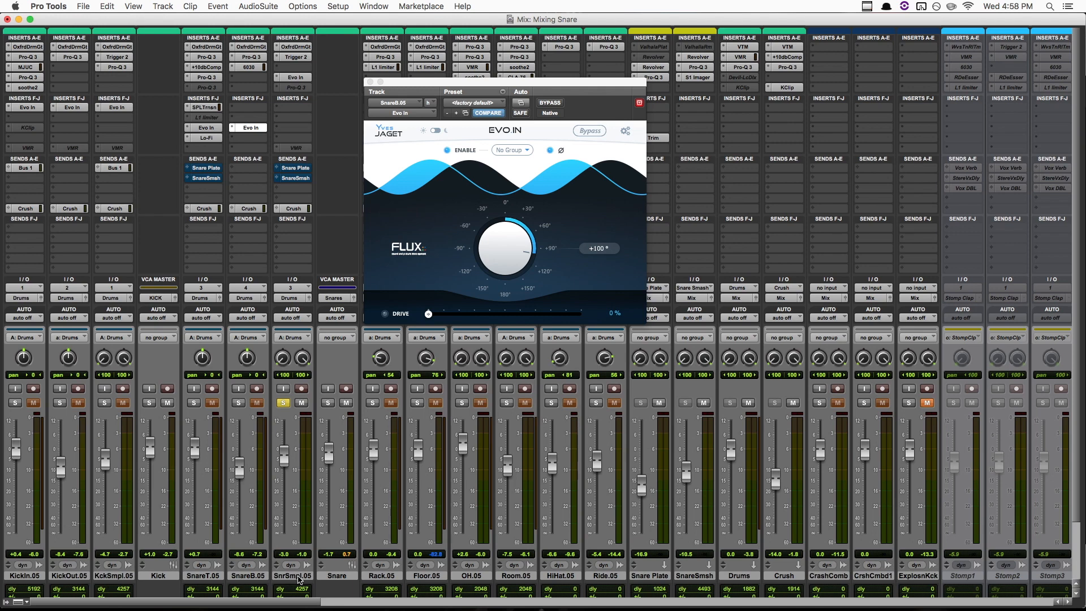
{"action": "left_click", "coordinate": [296, 57]}
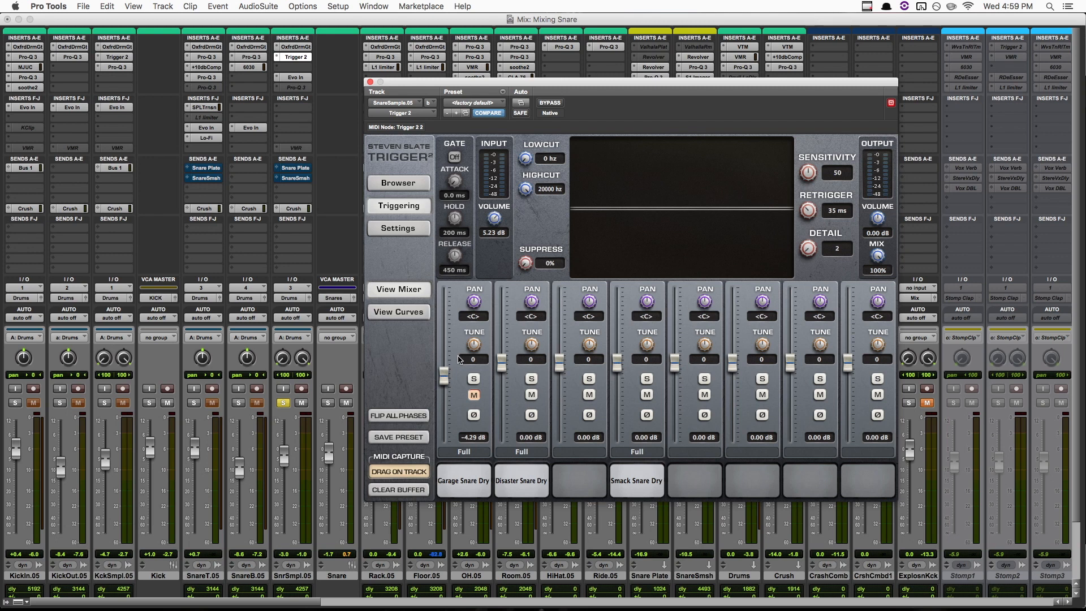
{"action": "key", "text": "space"}
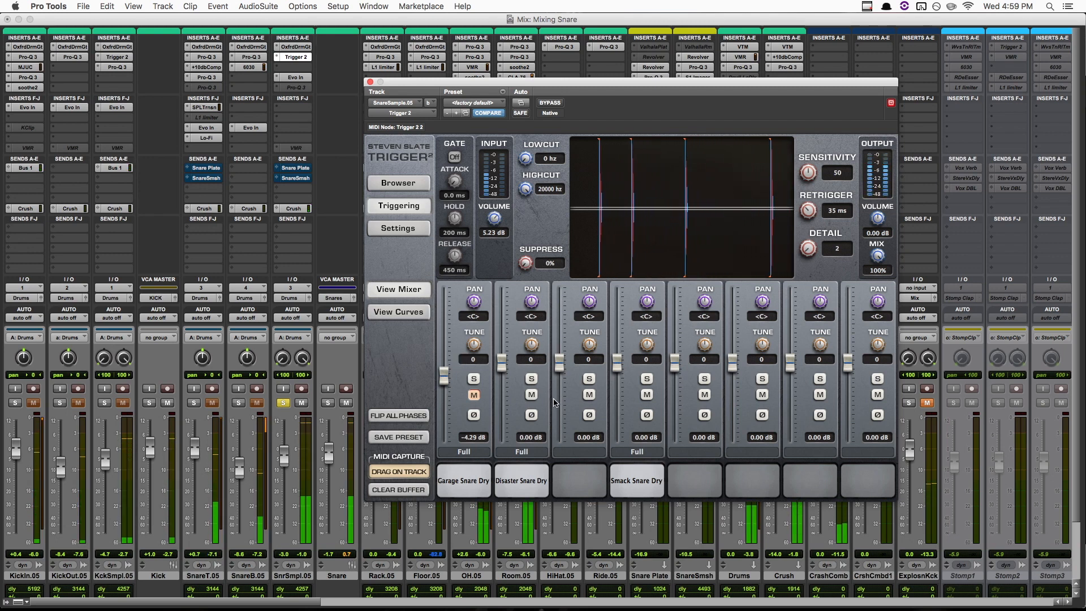
Audition the Disaster Snare Dry and Smack Snare Dry samples individually in Trigger 2, leaving neither soloed
{"action": "left_click", "coordinate": [532, 379]}
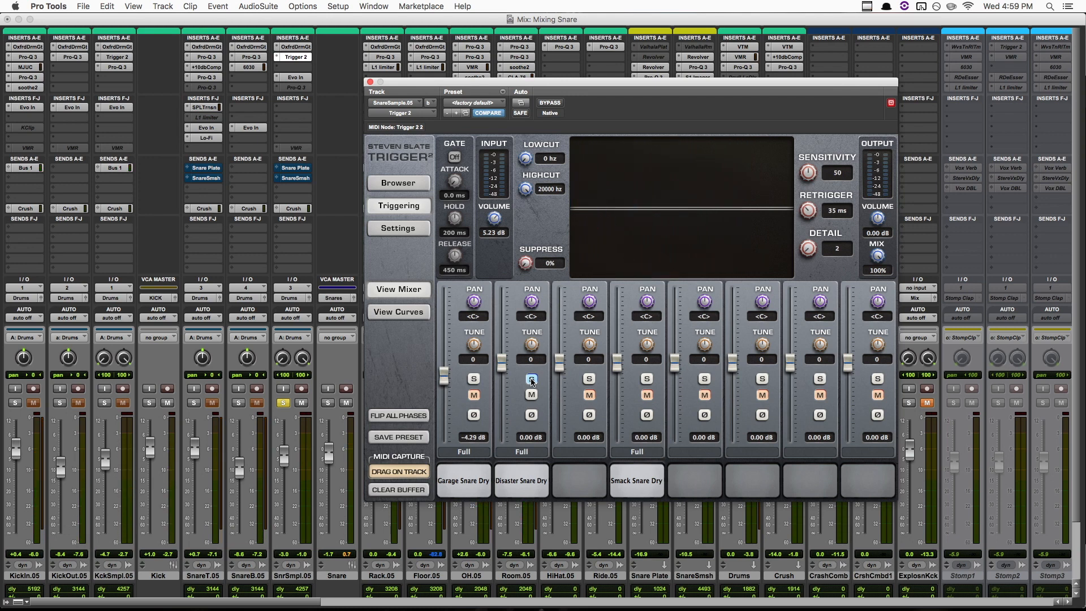
{"action": "left_click", "coordinate": [648, 379]}
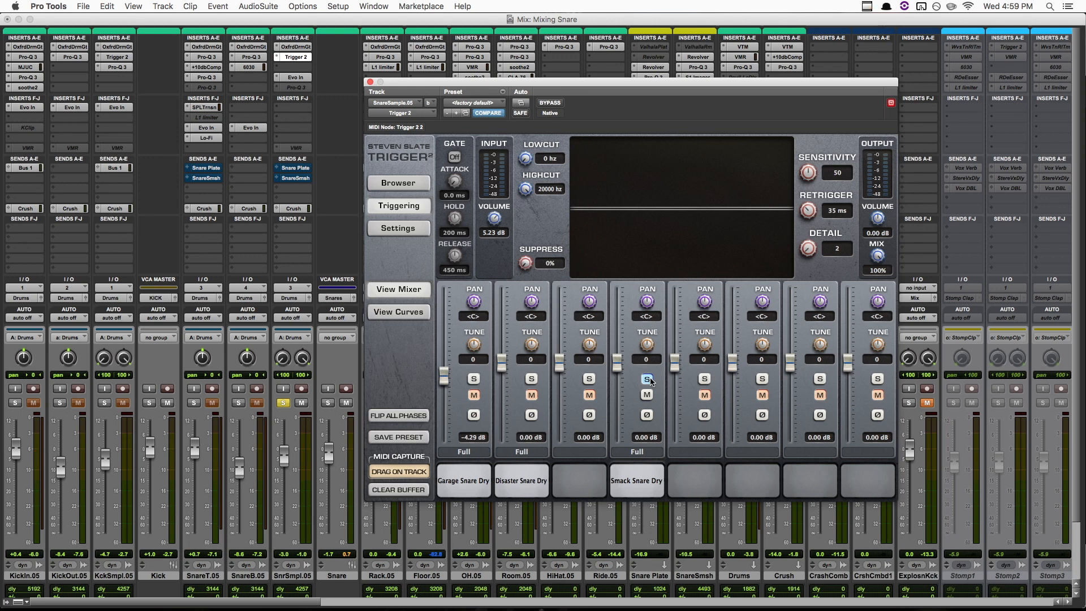
{"action": "left_click", "coordinate": [650, 381]}
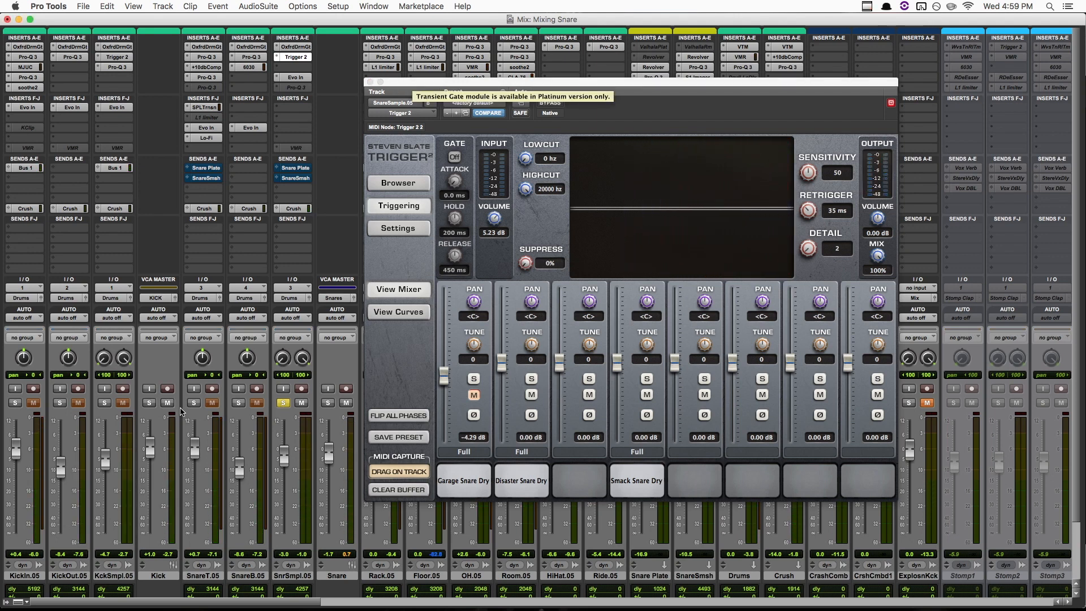
Solo SnareT.05 and SnareB.05 and compare them with SnrSmpl.05 out of and in the solo, leaving all three soloed
{"action": "left_click", "coordinate": [193, 404]}
{"action": "left_click", "coordinate": [239, 403]}
{"action": "left_click", "coordinate": [283, 403]}
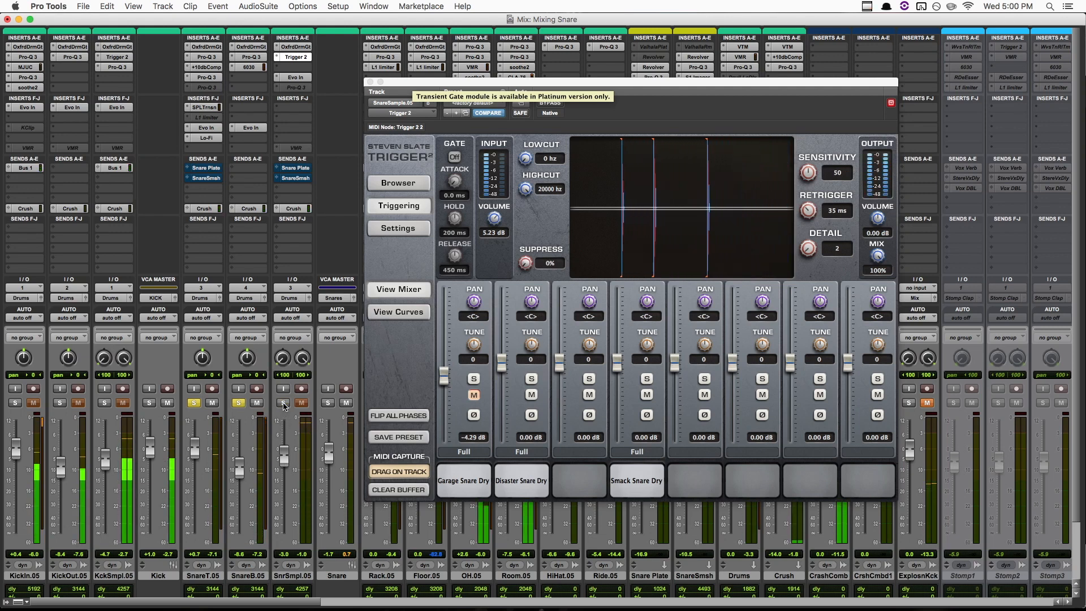
{"action": "left_click", "coordinate": [283, 403]}
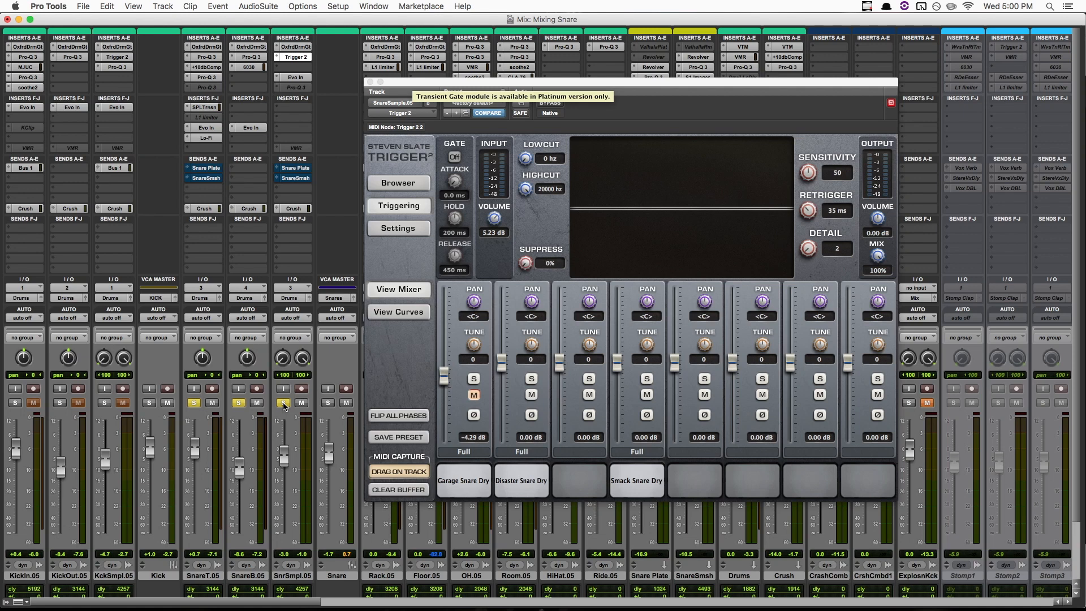
Clear all solos and compare the full drum mix with SnrSmpl.05 muted and unmuted during playback, leaving it muted
{"action": "left_click", "coordinate": [284, 403], "text": "alt"}
{"action": "left_click", "coordinate": [302, 402]}
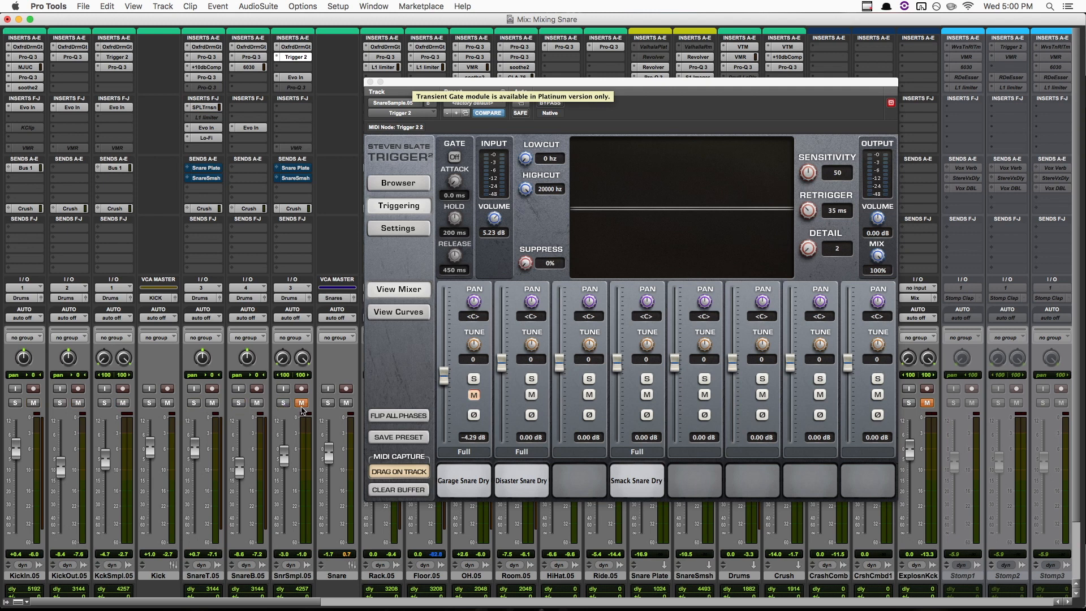
{"action": "left_click", "coordinate": [301, 403]}
{"action": "key", "text": "space"}
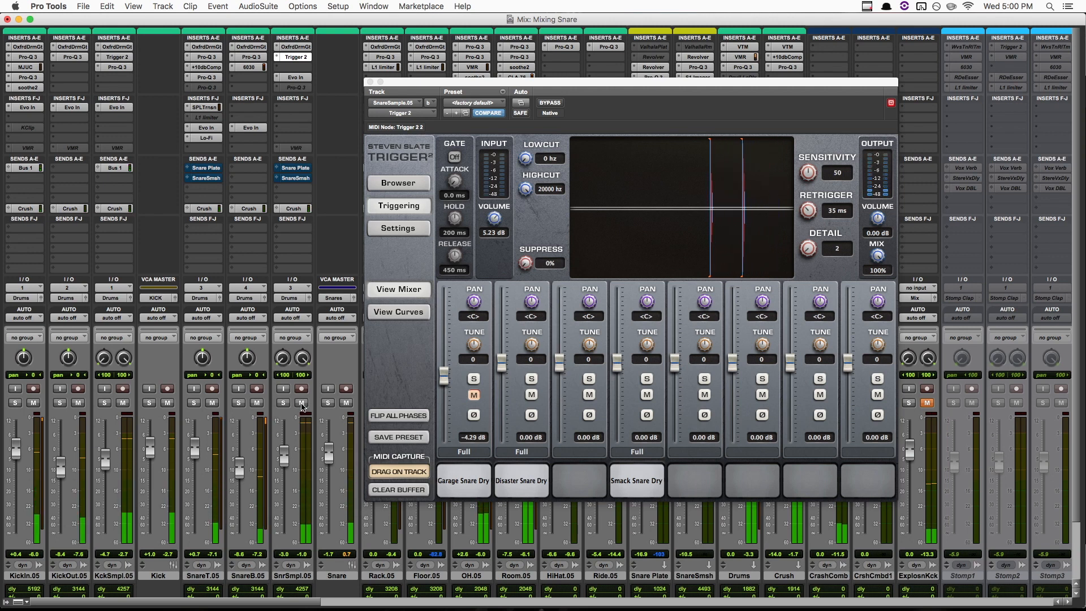
{"action": "left_click", "coordinate": [302, 403]}
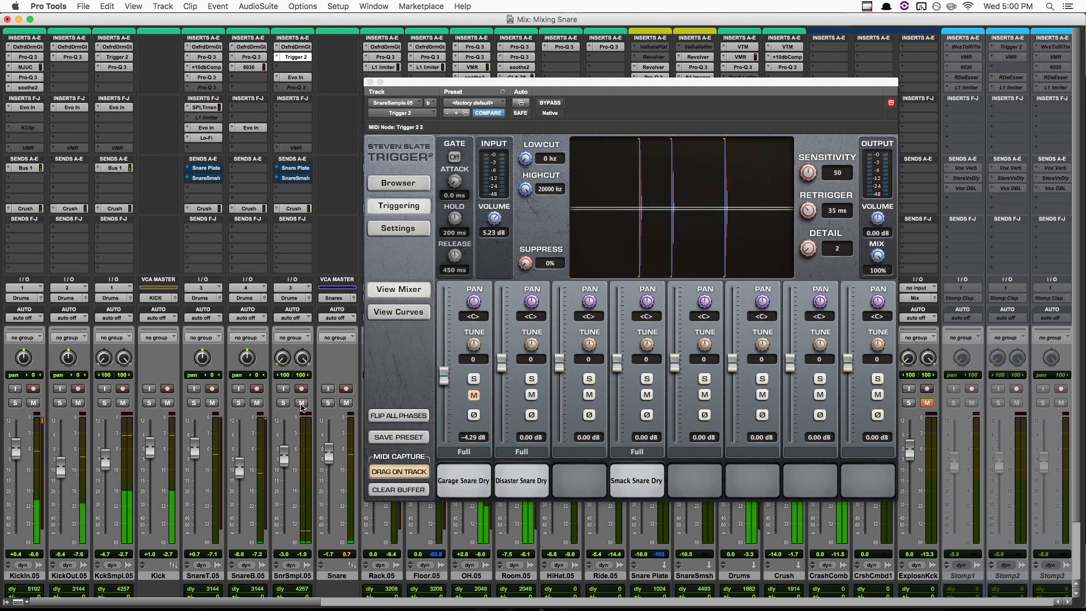
{"action": "left_click", "coordinate": [302, 403]}
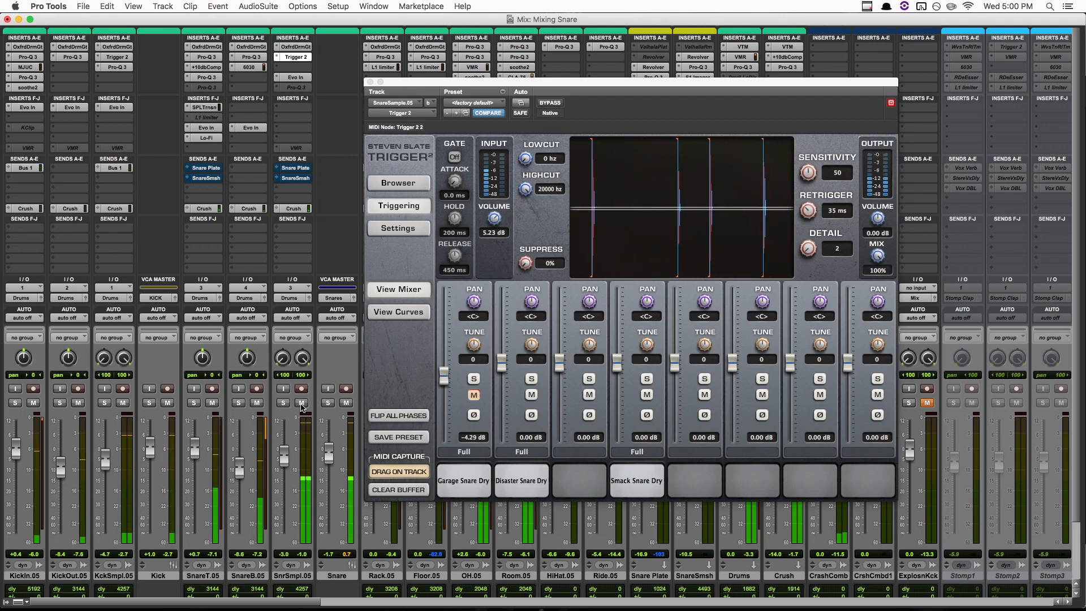
{"action": "left_click", "coordinate": [302, 403]}
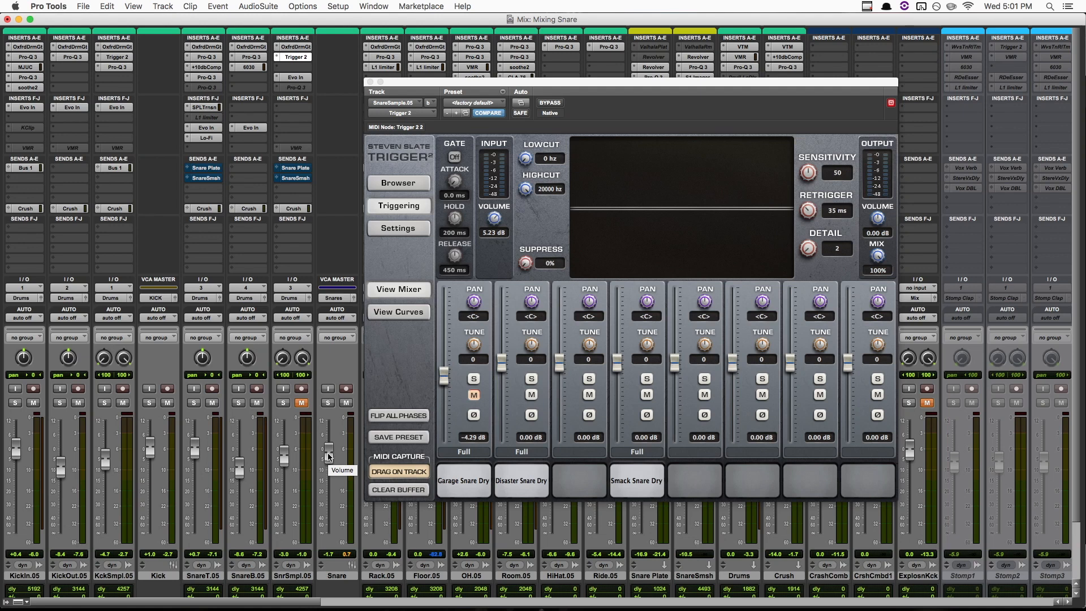
Try the Snare VCA fader at about +2 dB during playback, return it to -1.7 dB, and unmute SnrSmpl.05
{"action": "left_click_drag", "start_coordinate": [328, 456], "coordinate": [330, 448]}
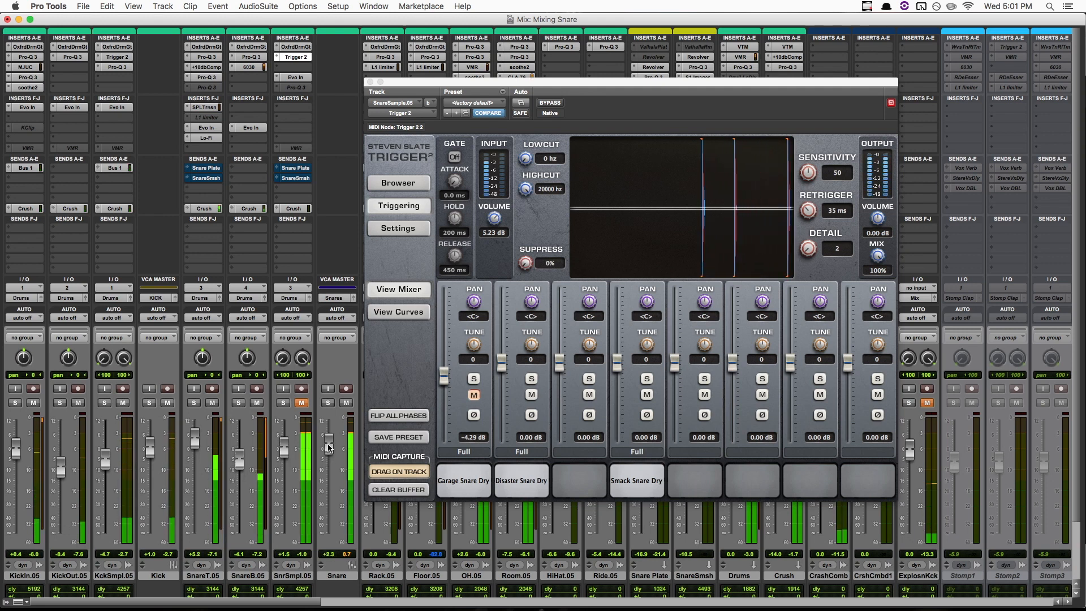
{"action": "left_click_drag", "start_coordinate": [329, 445], "coordinate": [328, 445]}
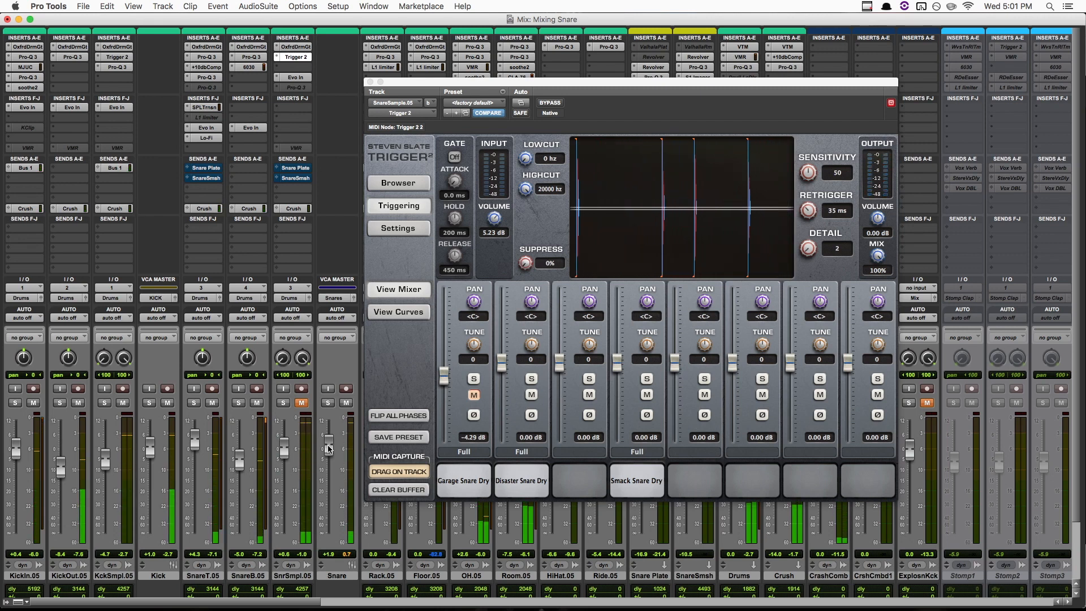
{"action": "left_click_drag", "start_coordinate": [330, 448], "coordinate": [333, 460]}
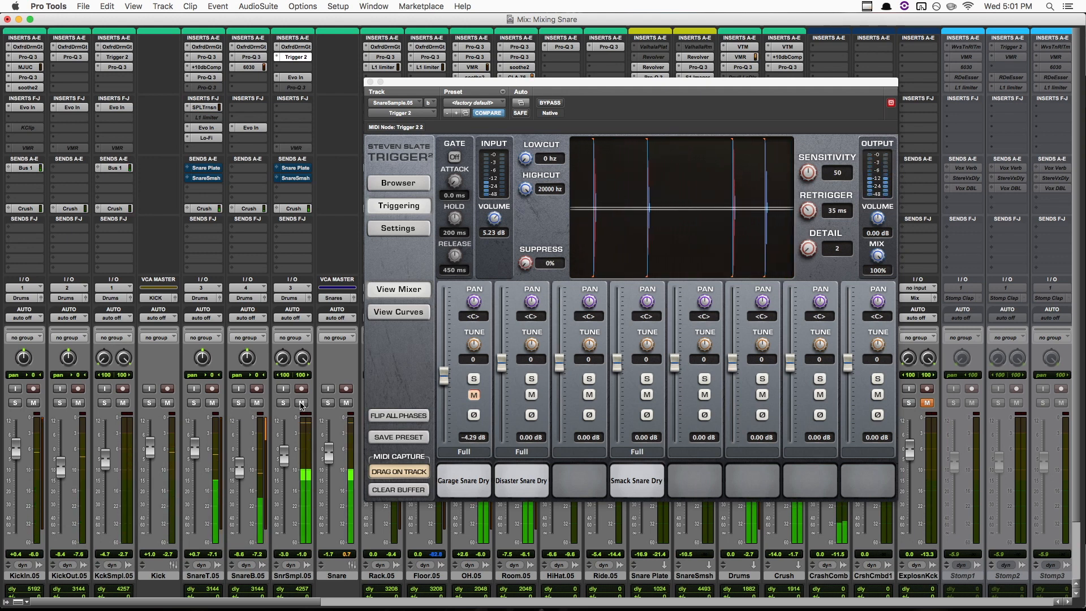
{"action": "key", "text": "space"}
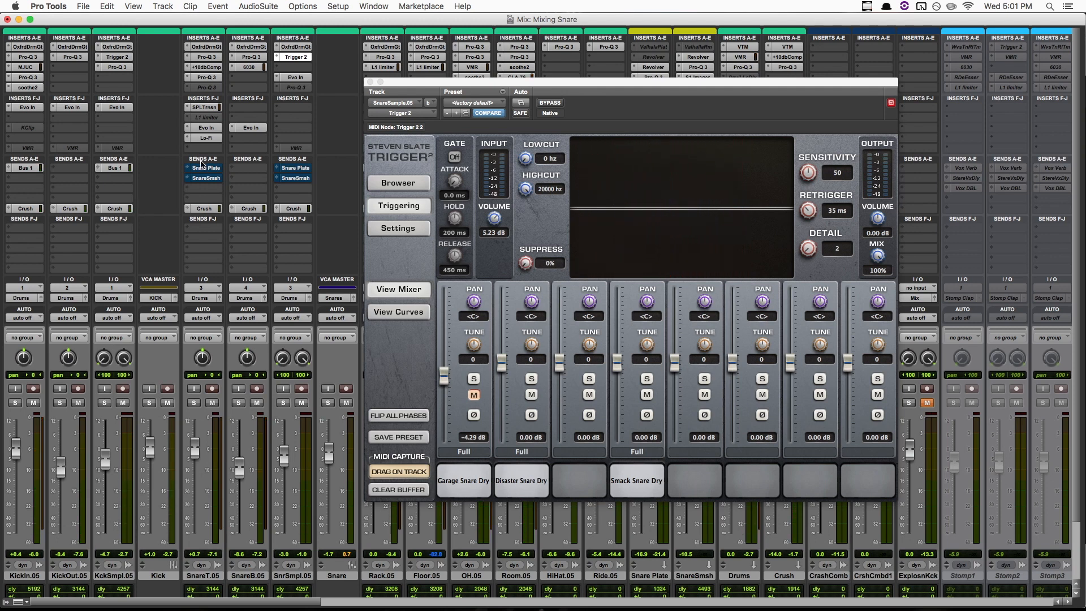
Unmute the Snare Plate and Snare Smash sends on SnareT.05 and SnrSmpl.05, and audition the full drum mix with Trigger 2 closed
{"action": "left_click", "coordinate": [202, 170], "text": "super"}
{"action": "left_click", "coordinate": [300, 171], "text": "super"}
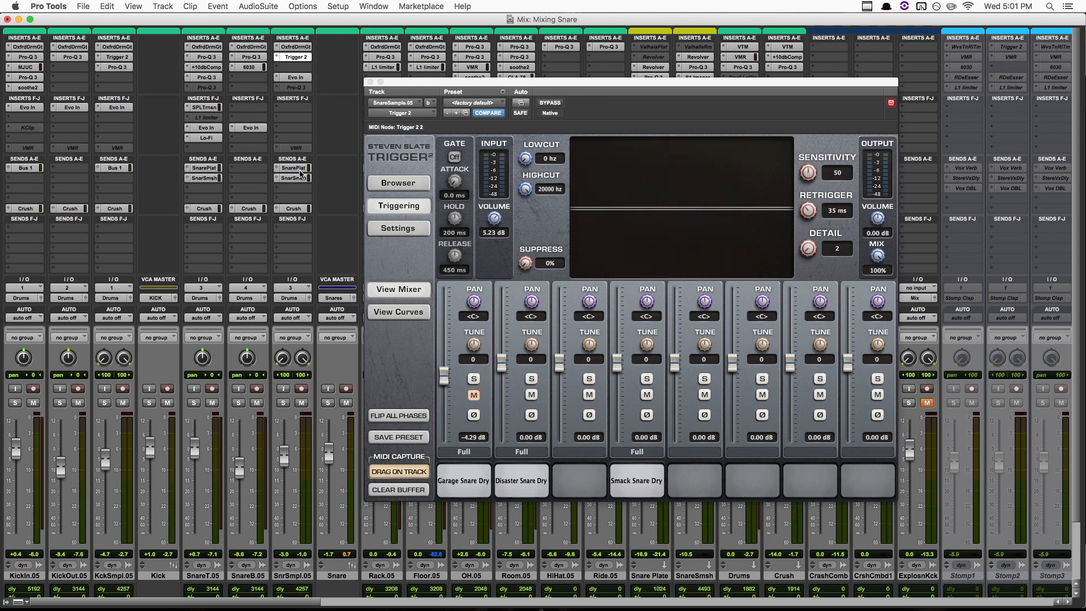
{"action": "left_click", "coordinate": [370, 83]}
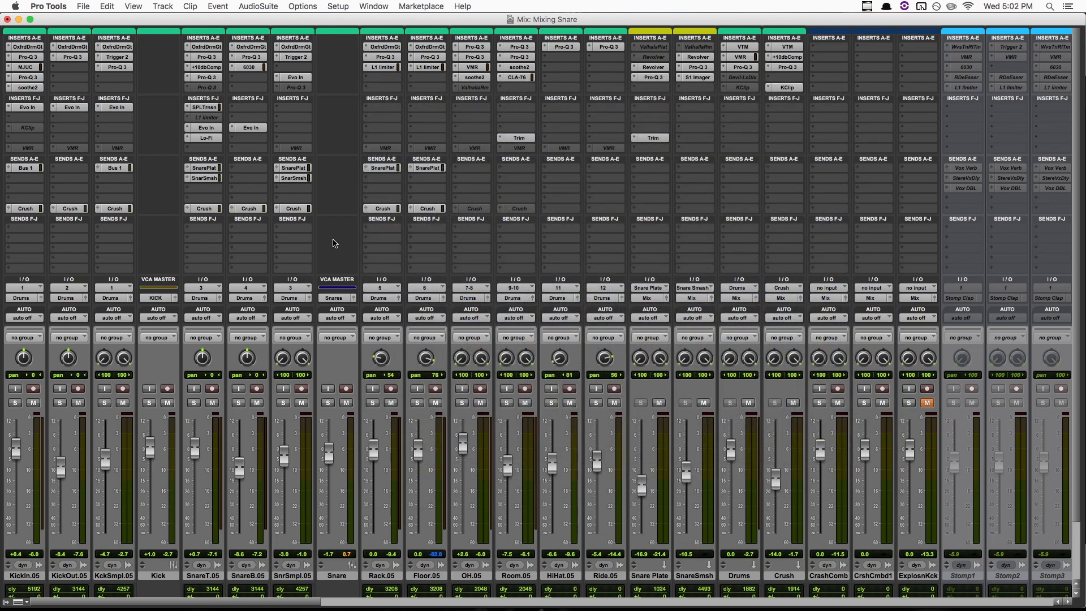
{"action": "key", "text": "space"}
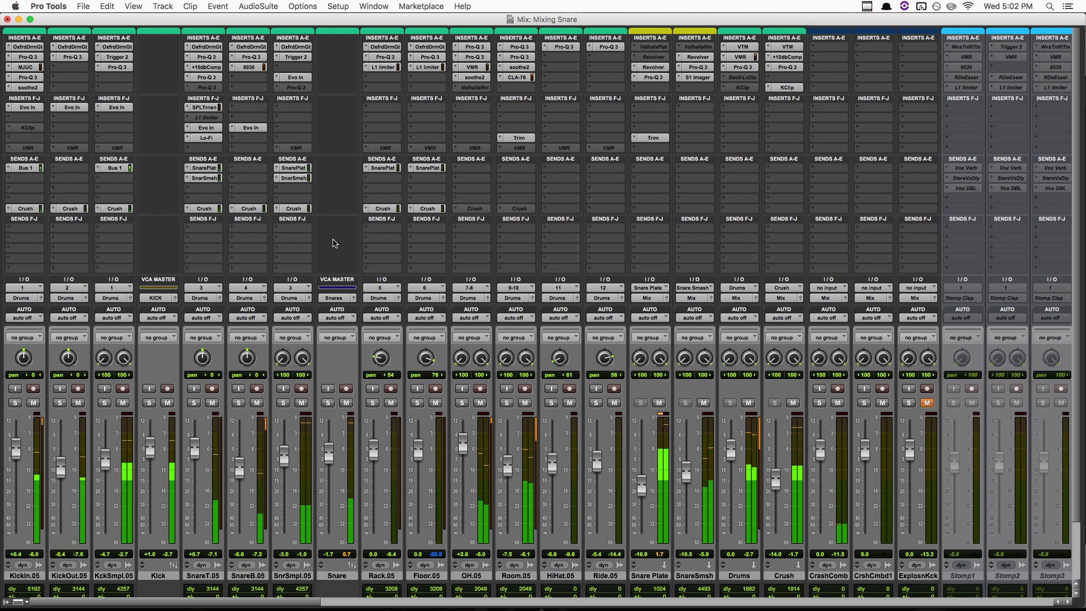
{"action": "key", "text": "space"}
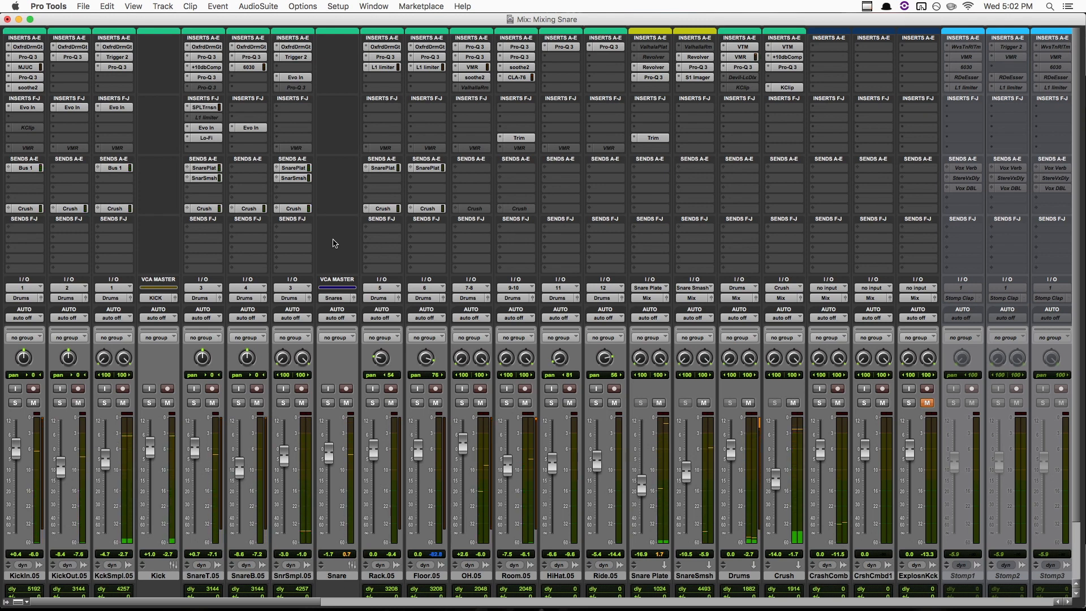